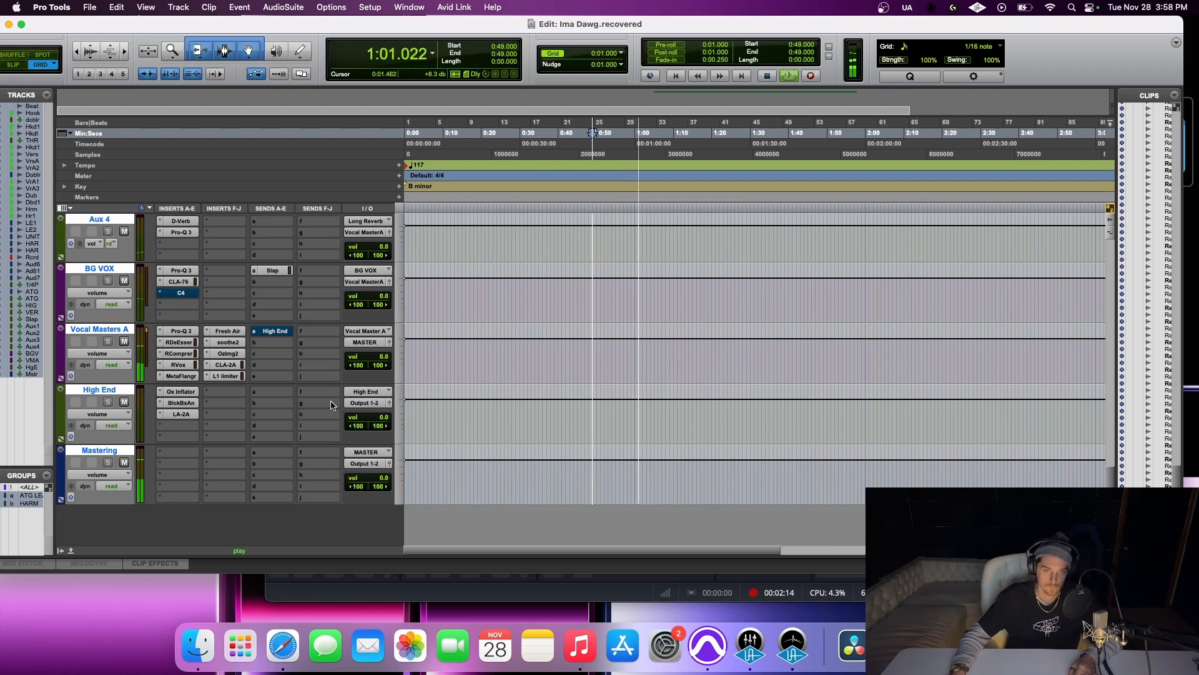
- Stop playback, load the Wavy preset in Saturn 2 on the High End track, and close the plug-in
key(space)
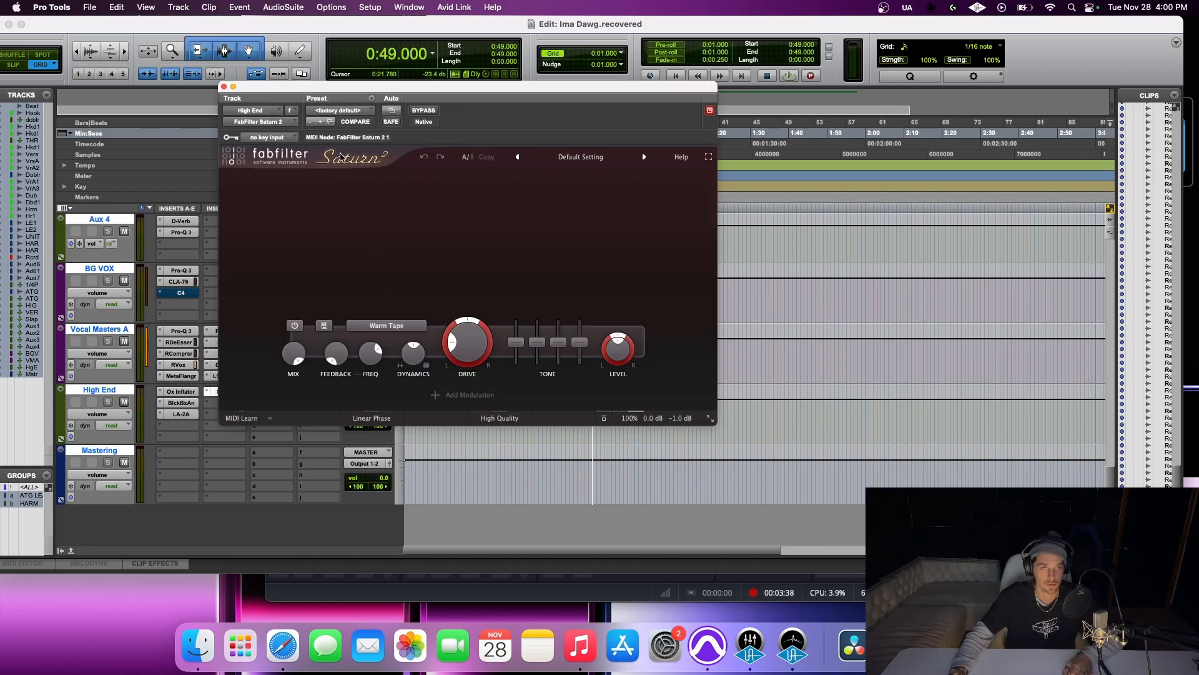
click(342, 111)
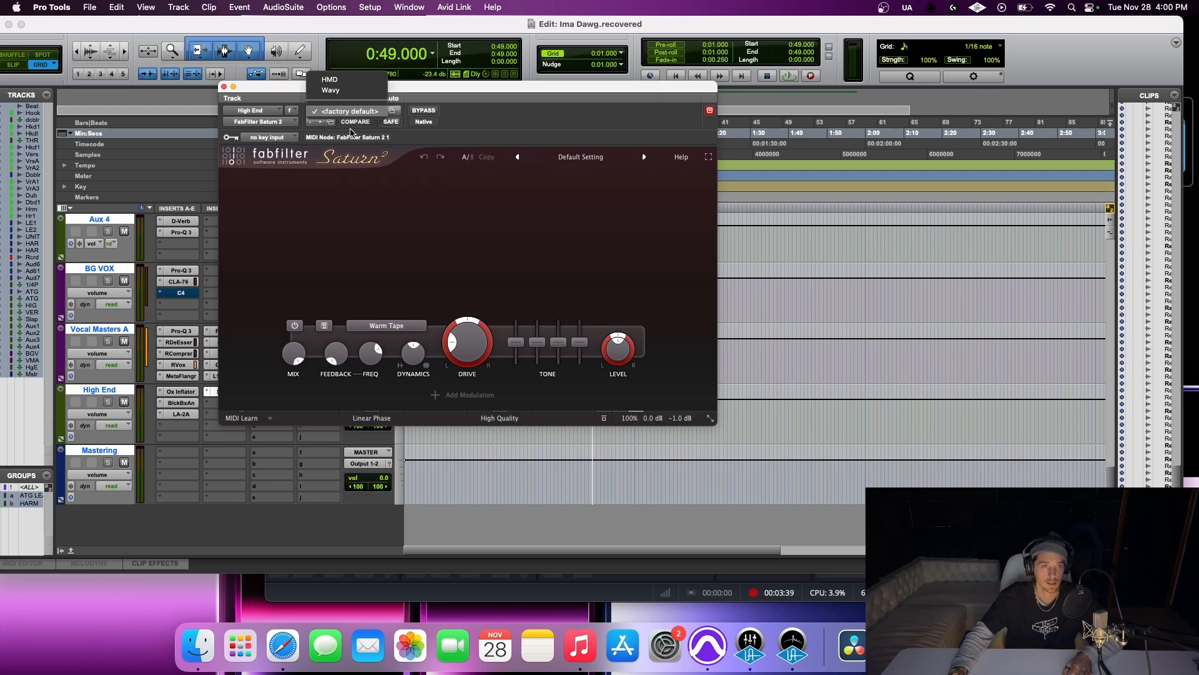
click(339, 92)
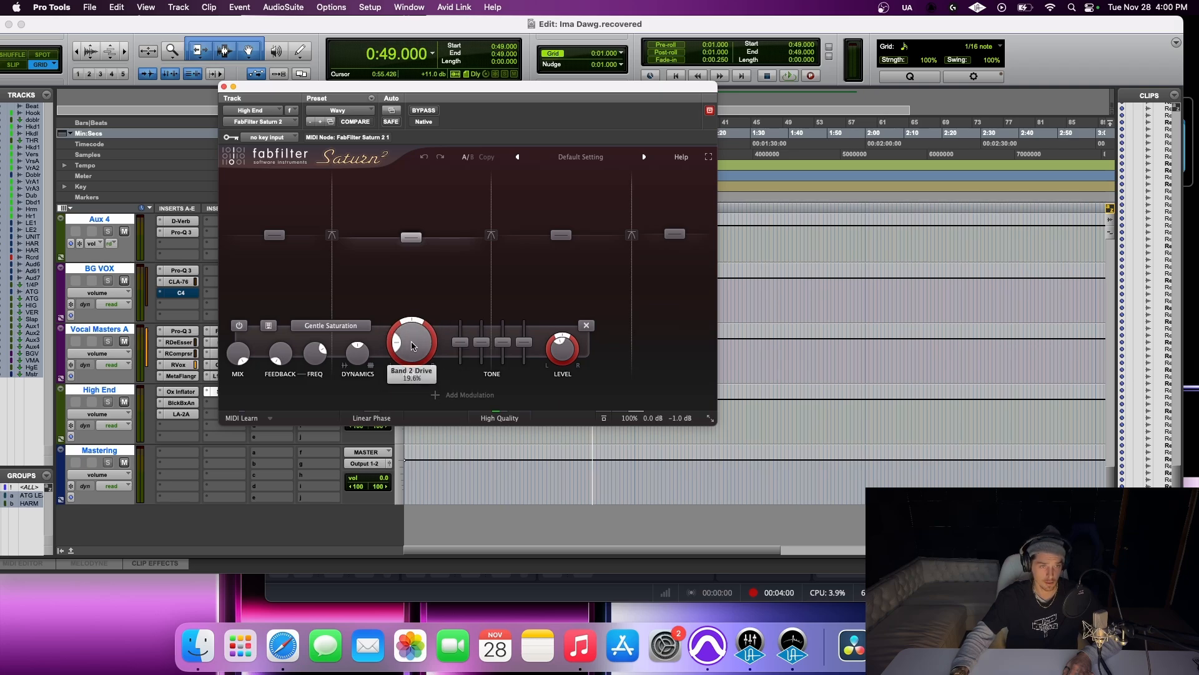
click(224, 87)
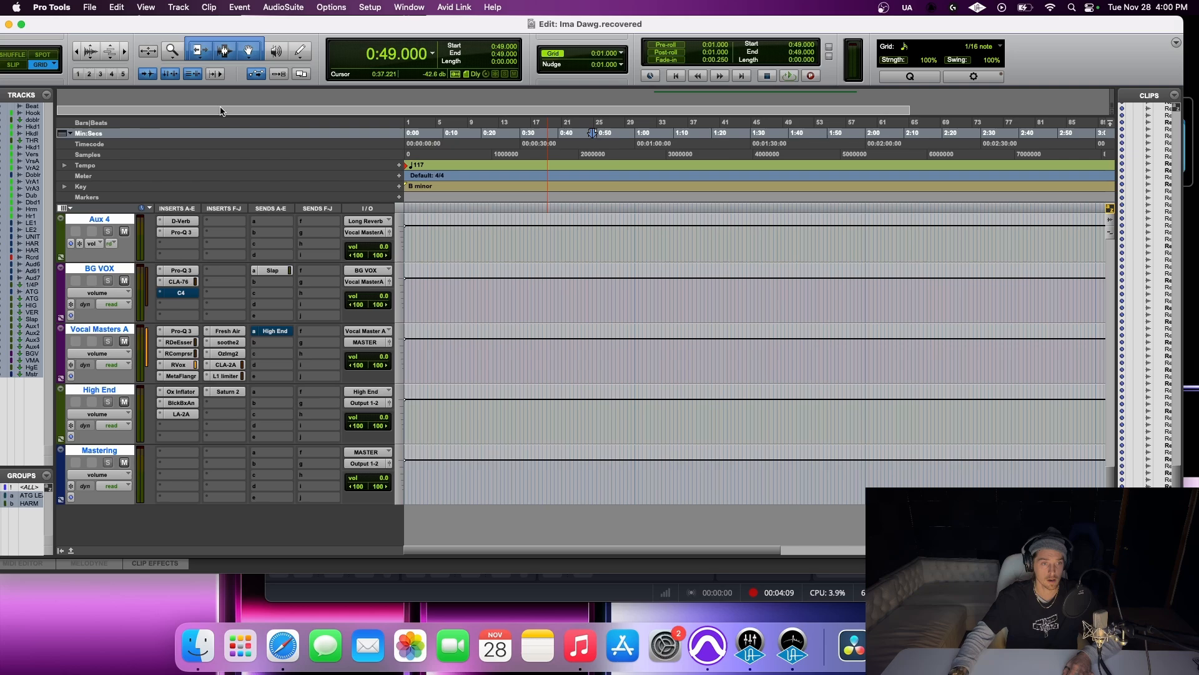
- Open the Black Box HG-2 on the High End track and examine its Saturation, Pentode and Triode settings
click(195, 405)
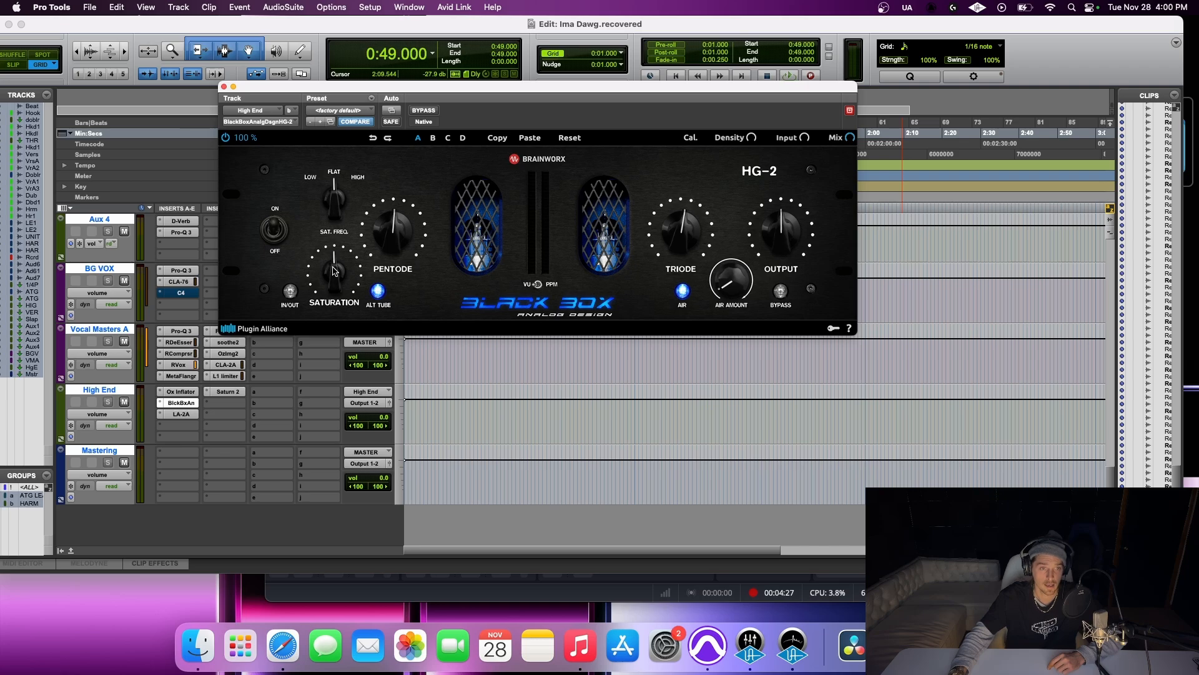
mouse_move(335, 270)
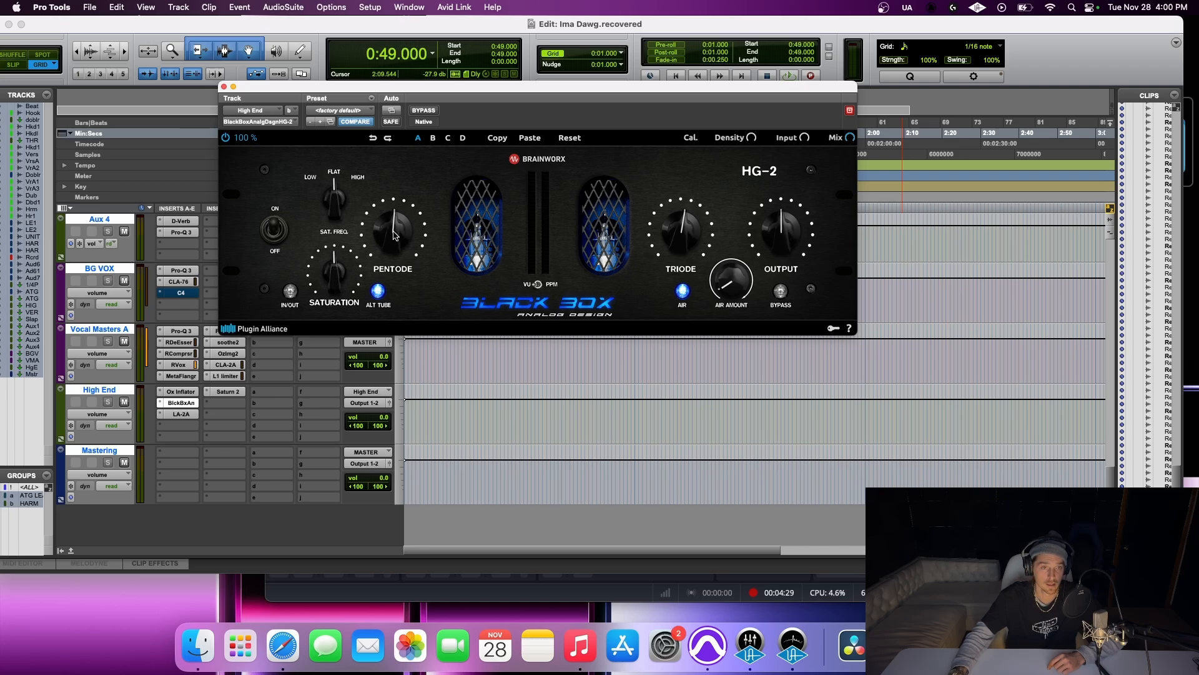
mouse_move(394, 235)
mouse_move(684, 234)
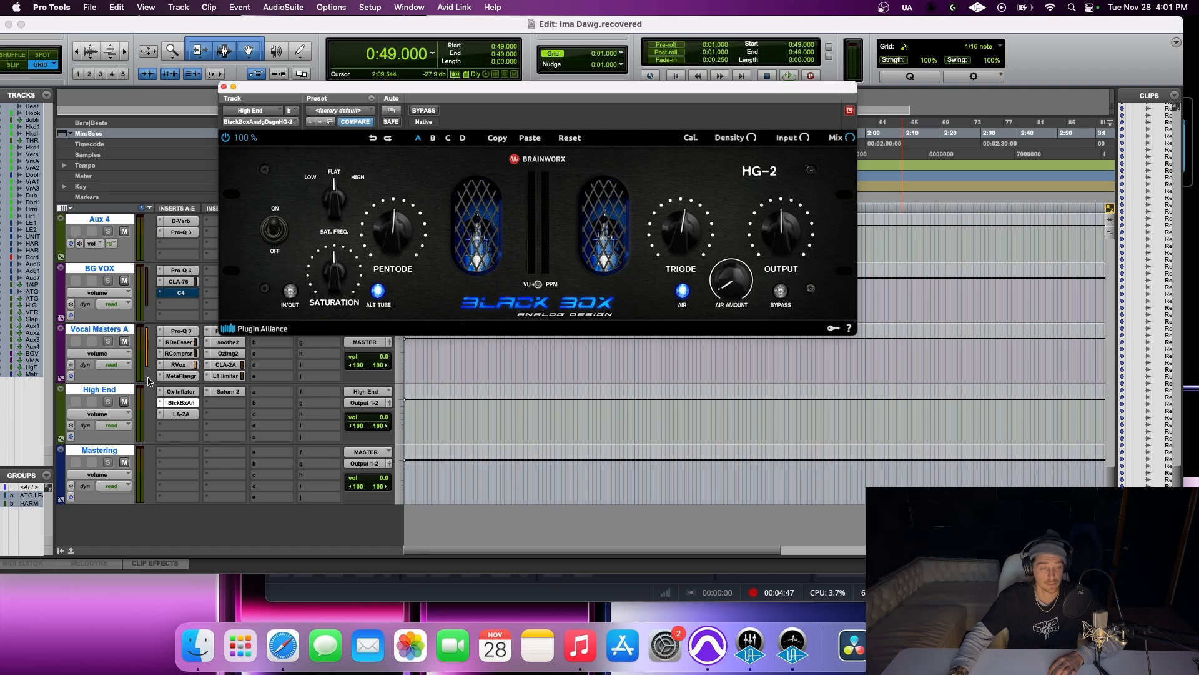
- Open the Oxford Inflator on the High End track and remove the Saturn 2 insert from that track
click(181, 391)
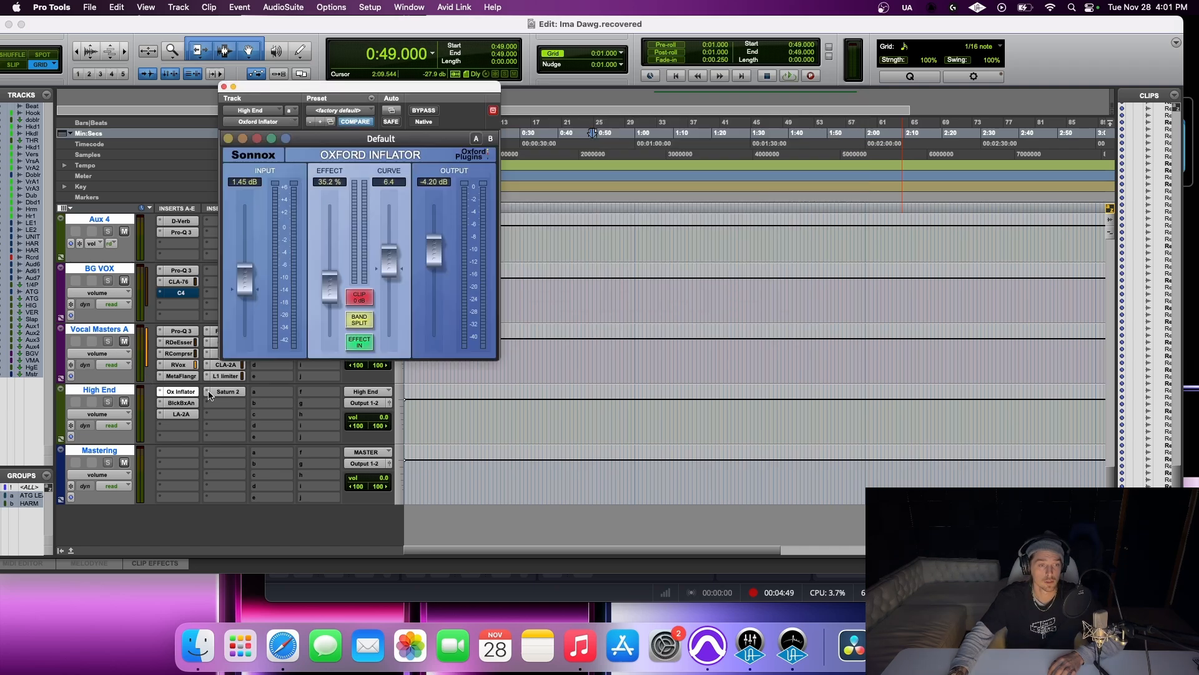
click(209, 392)
click(236, 322)
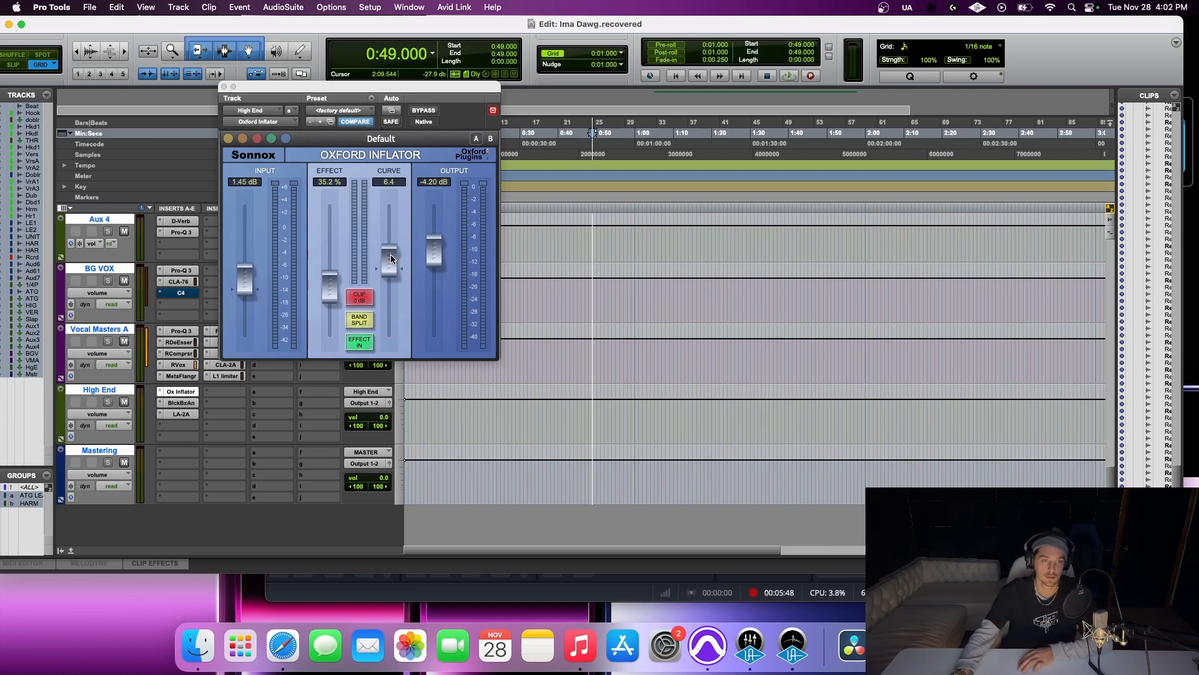
mouse_move(387, 227)
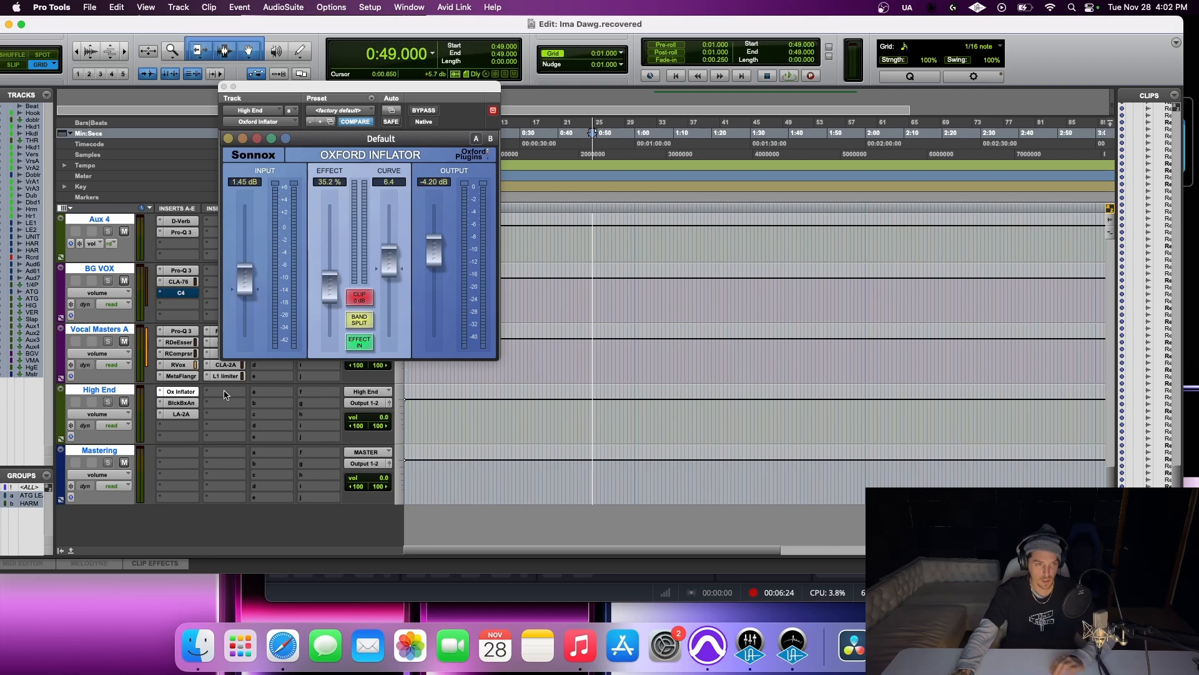
- Bypass the Black Box and LA-2A inserts on the High End track and move the Inflator window clear of the sends
super+click(178, 403)
super+click(178, 413)
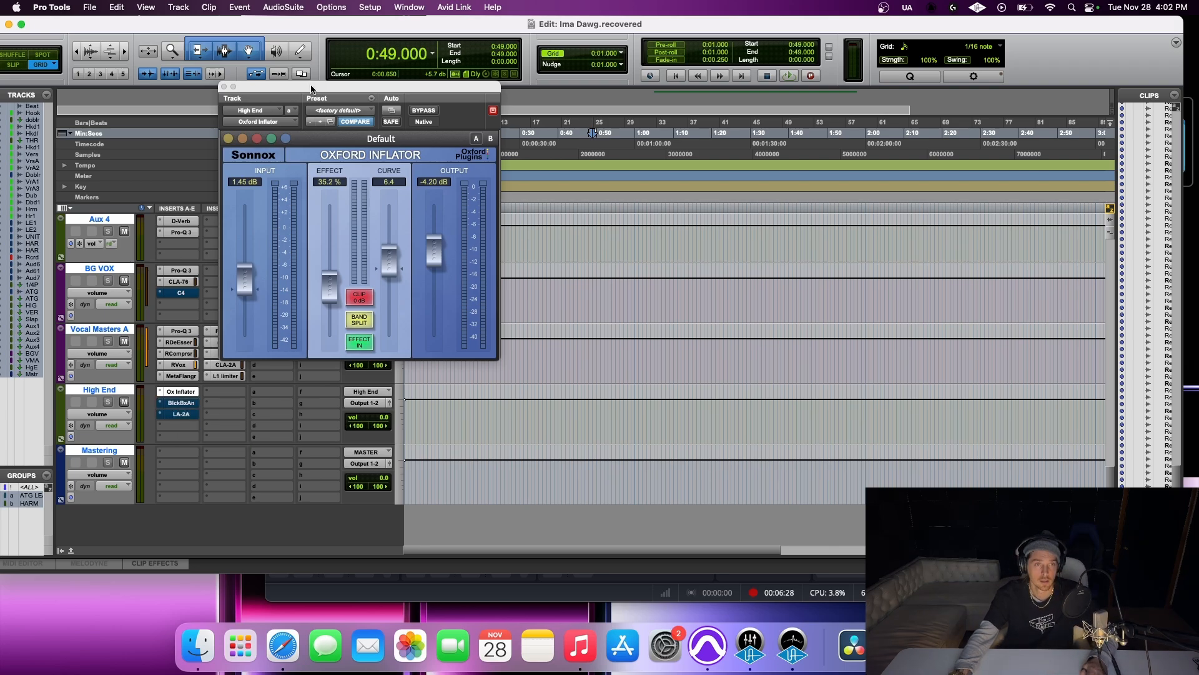
drag(312, 88, 589, 100)
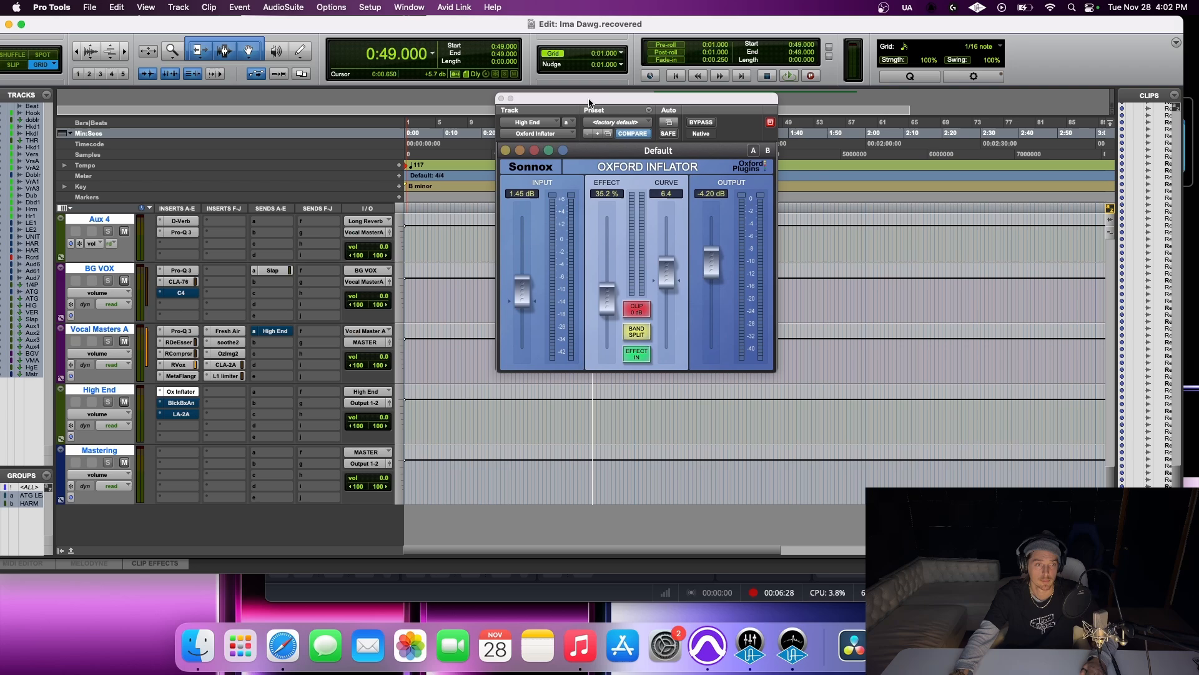
- Raise the Vocal Masters track's send to High End to -4.3 dB
click(278, 331)
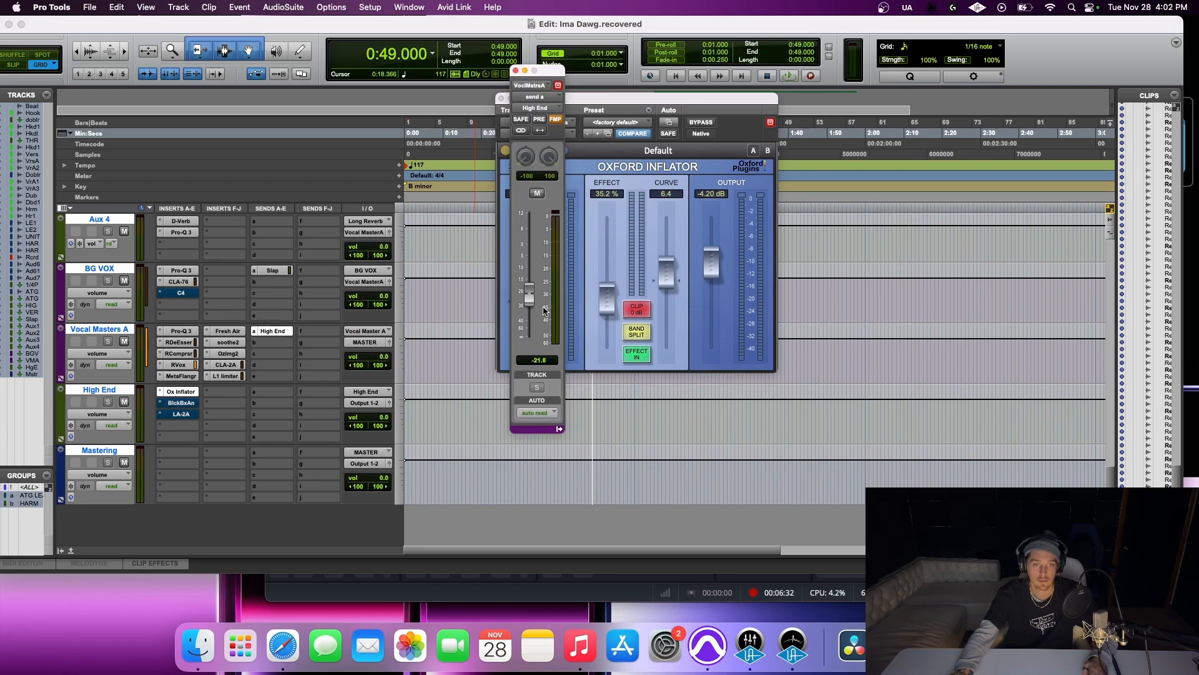
drag(538, 305, 529, 289)
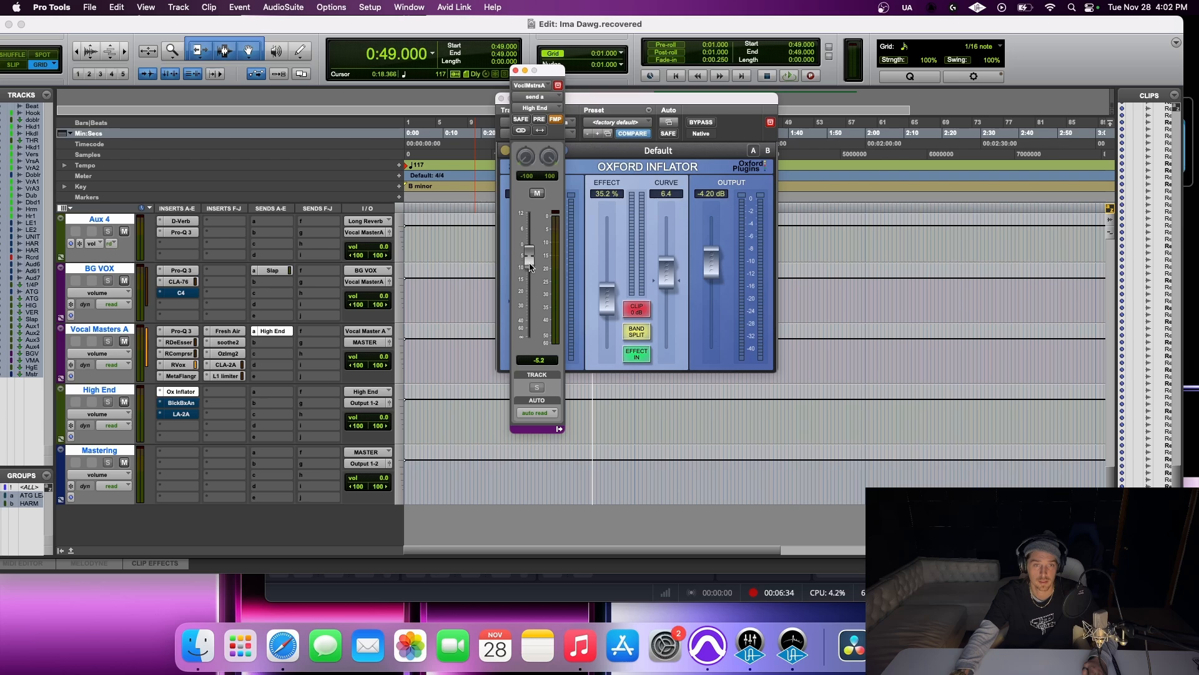
drag(531, 268, 533, 265)
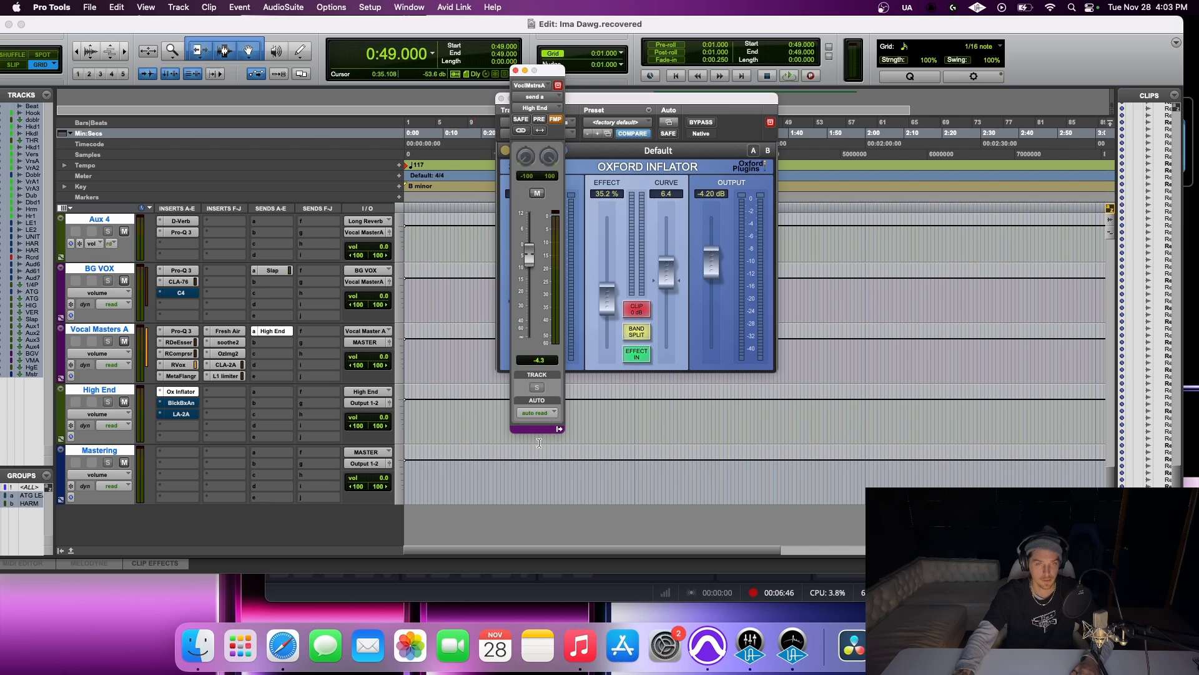
- Play the song and compare the vocals with the Oxford Inflator bypassed and active
click(623, 100)
drag(623, 100, 515, 88)
click(591, 111)
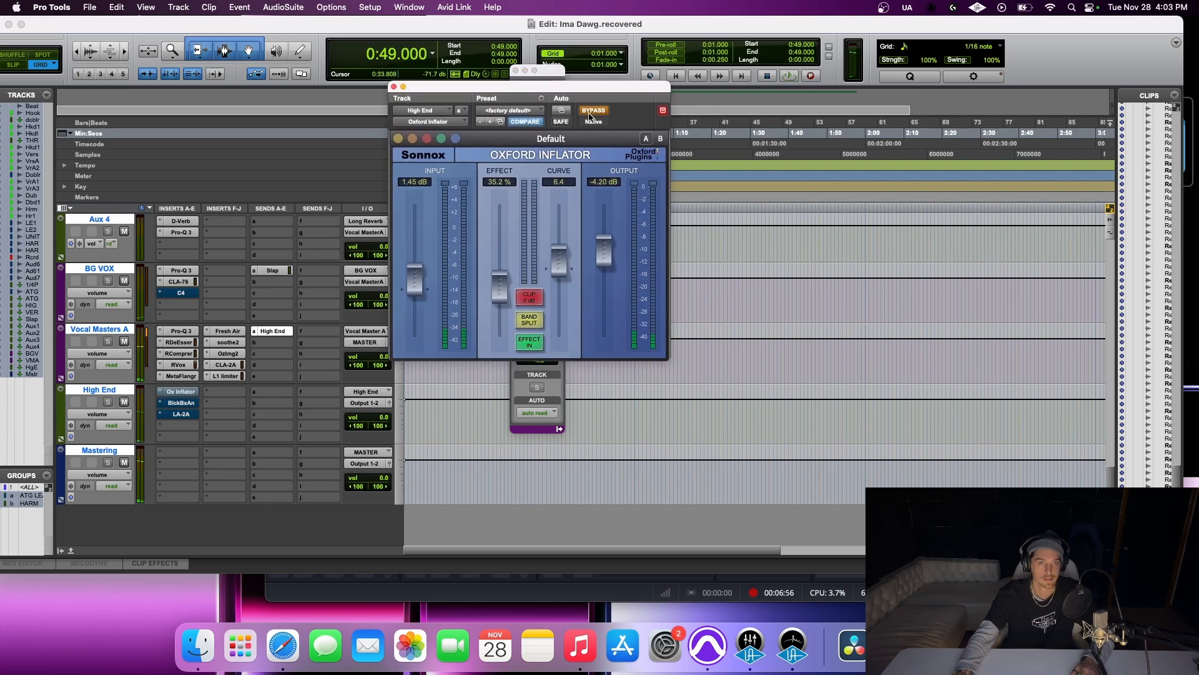
key(space)
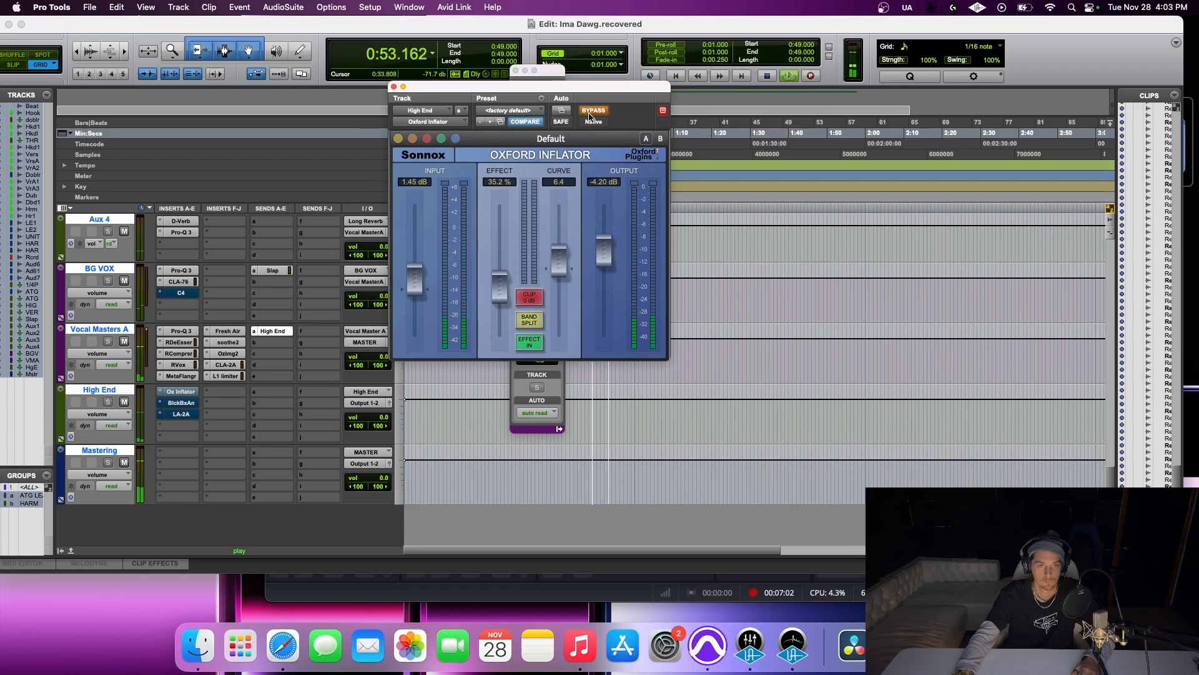
click(589, 115)
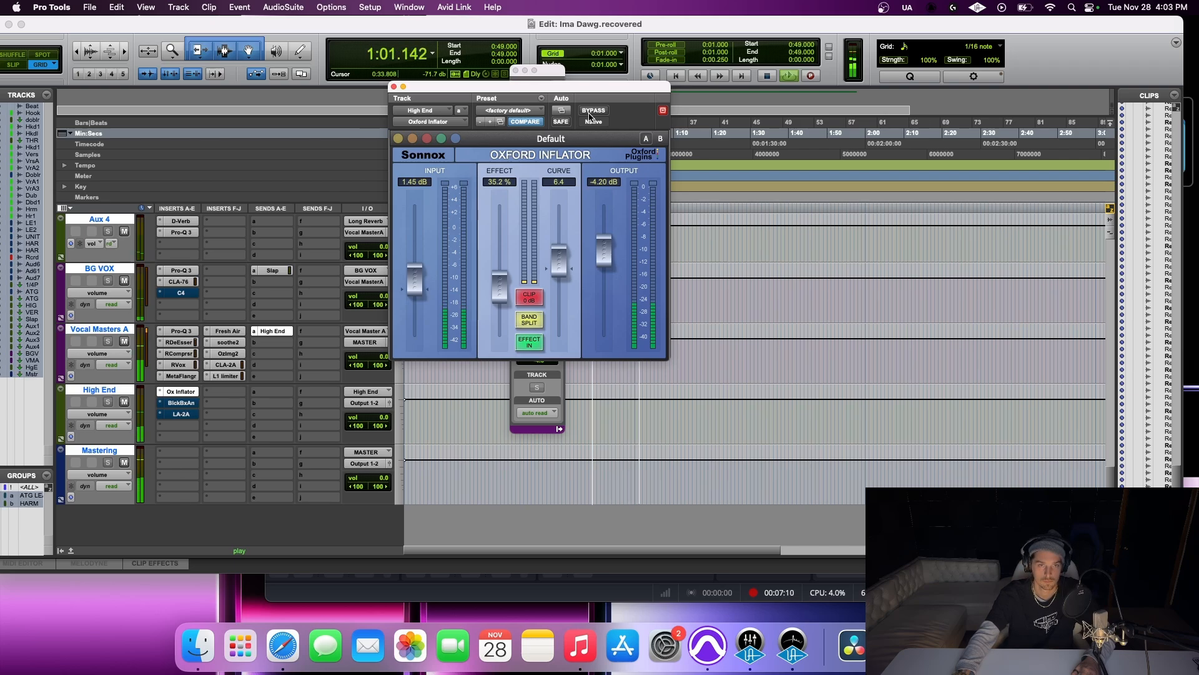
click(589, 115)
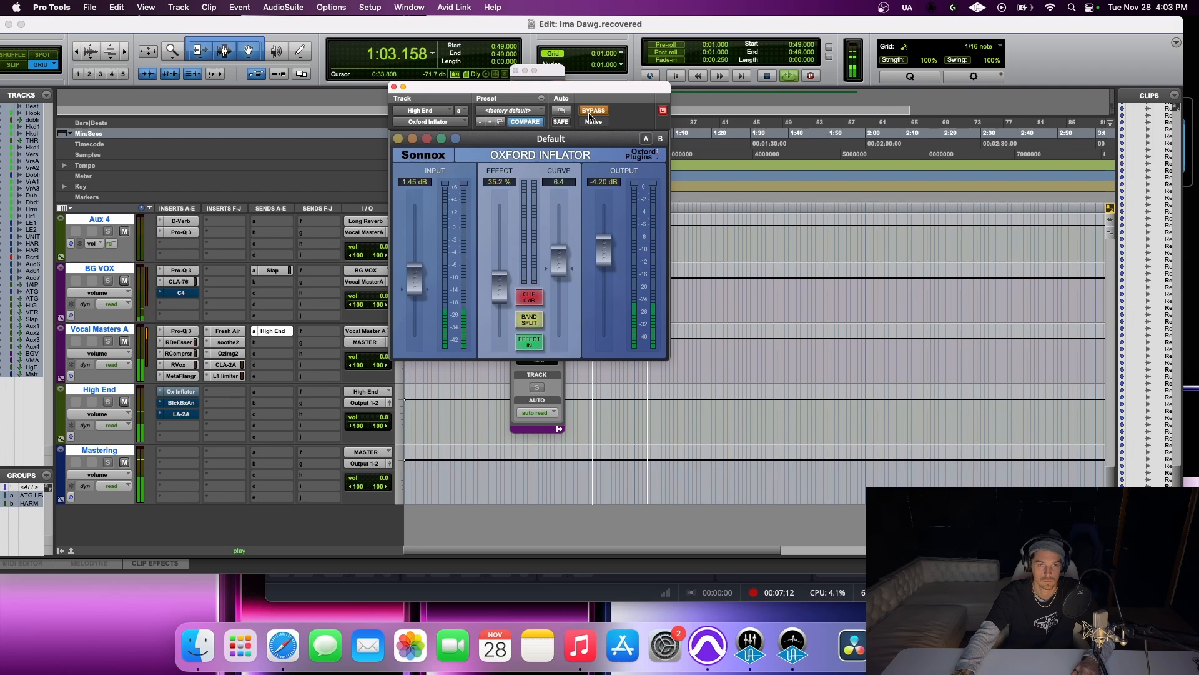
click(589, 114)
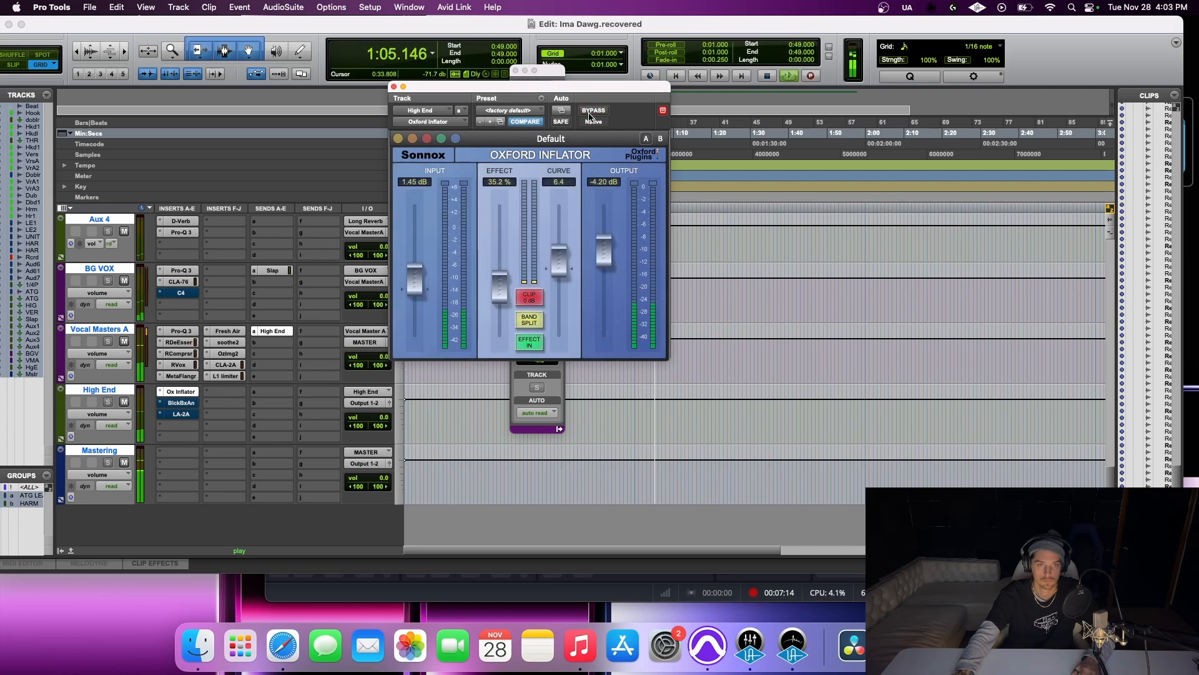
key(space)
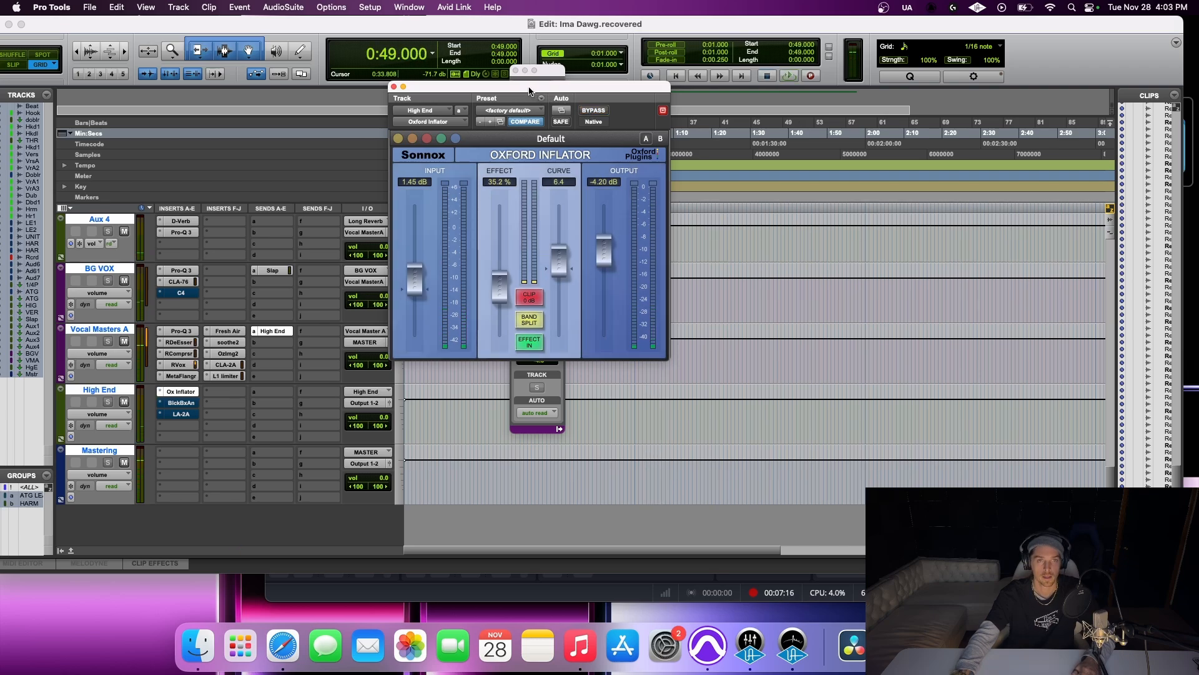
- Try the Oxford Inflator's Effect at about 70.8% during playback, and undo the change
drag(554, 99, 769, 102)
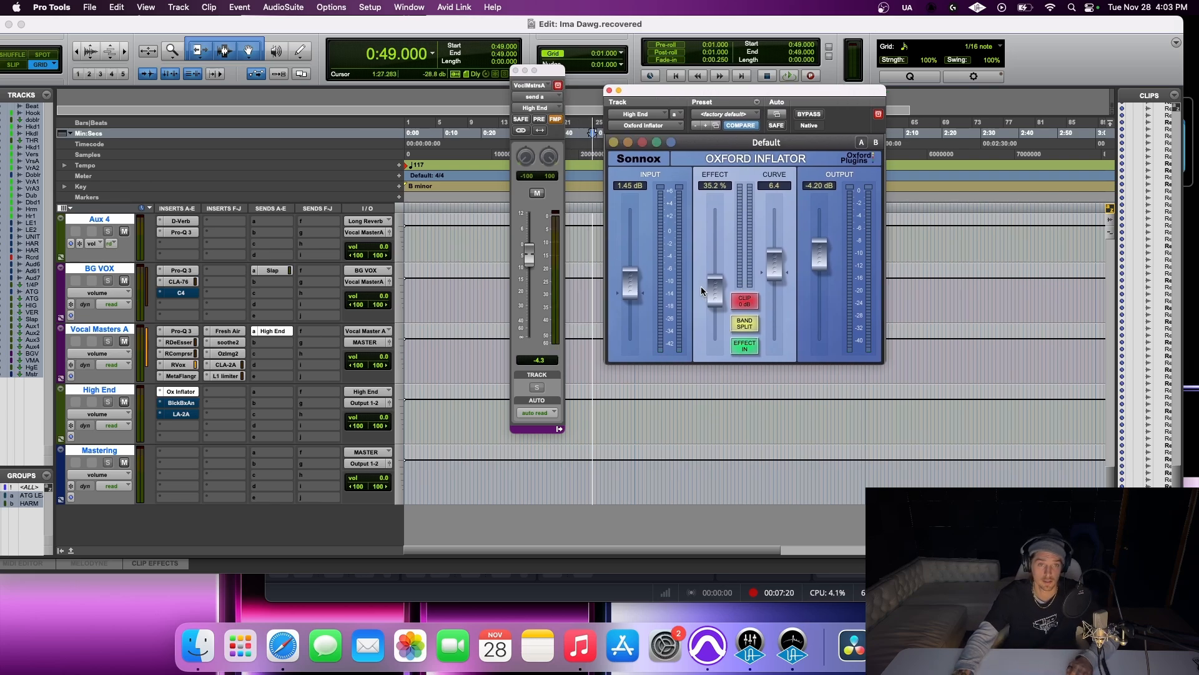
key(space)
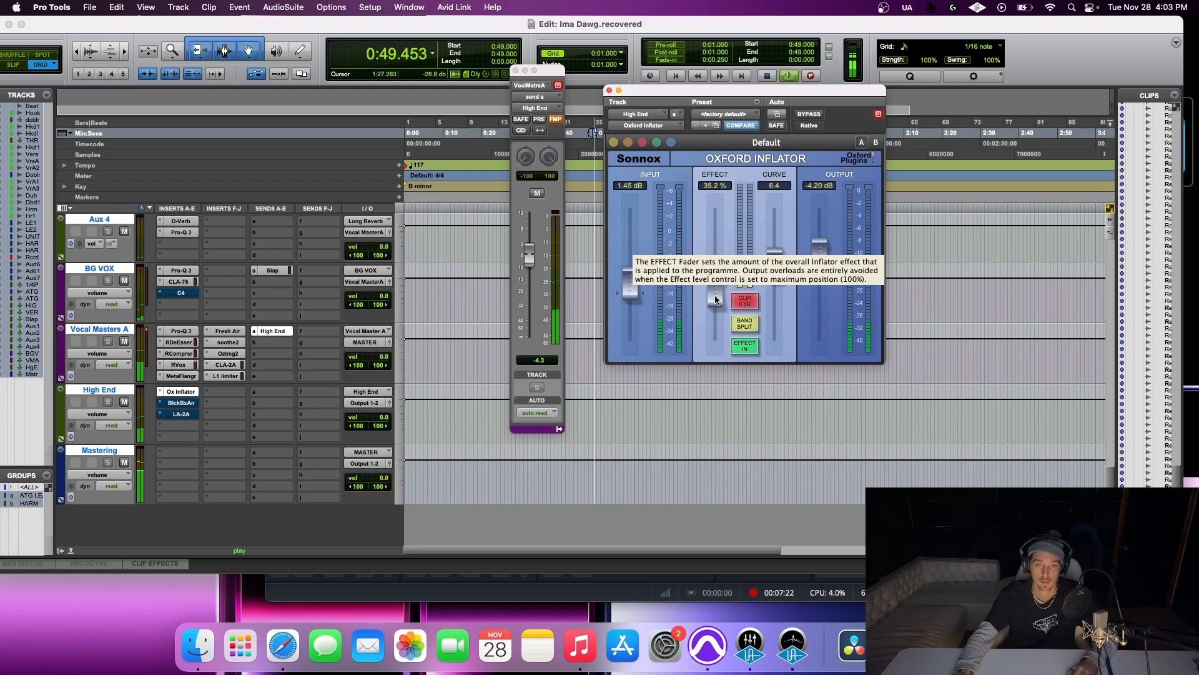
drag(715, 297, 708, 247)
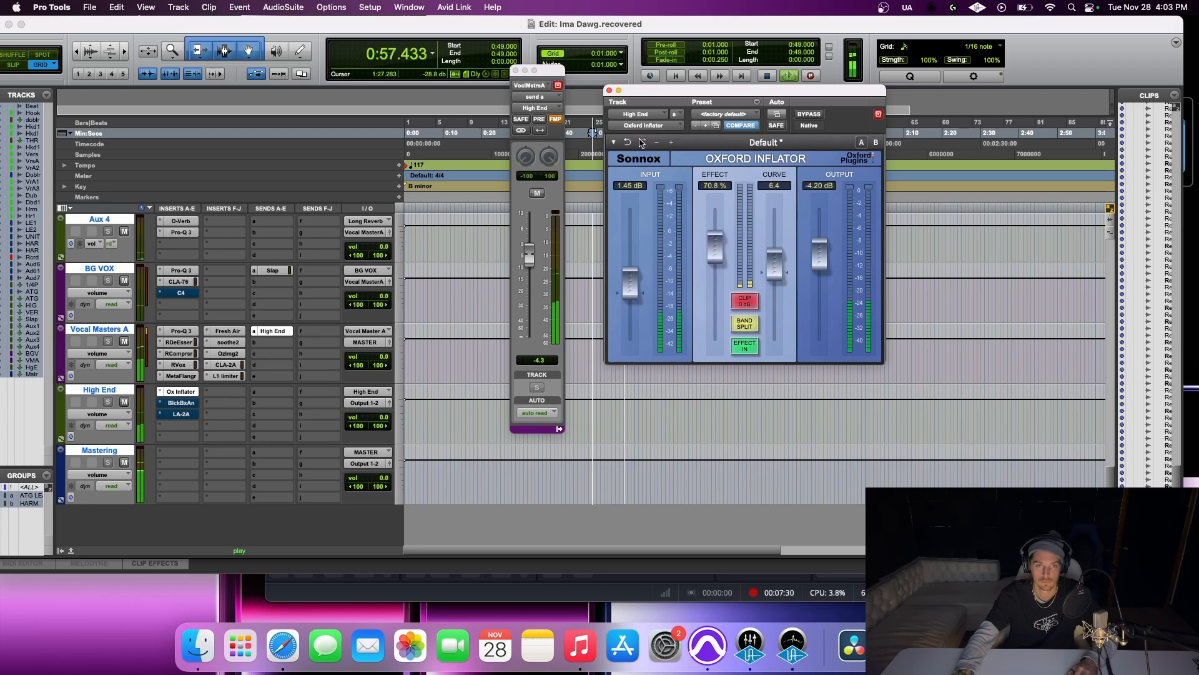
click(630, 145)
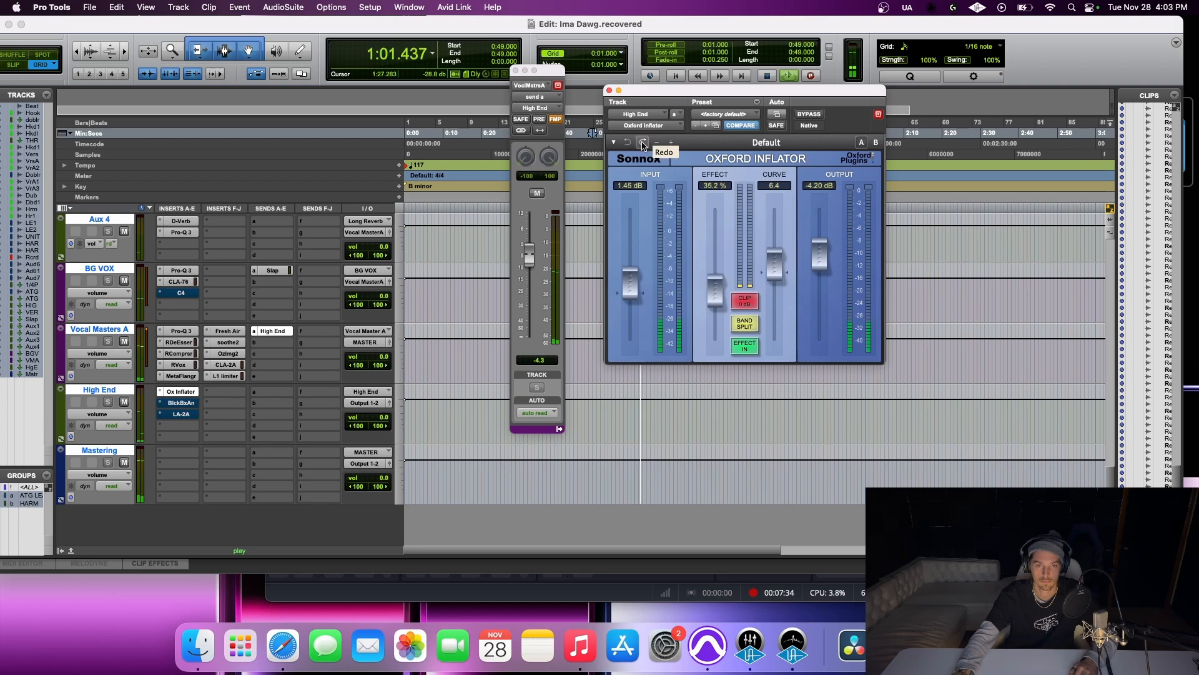
key(space)
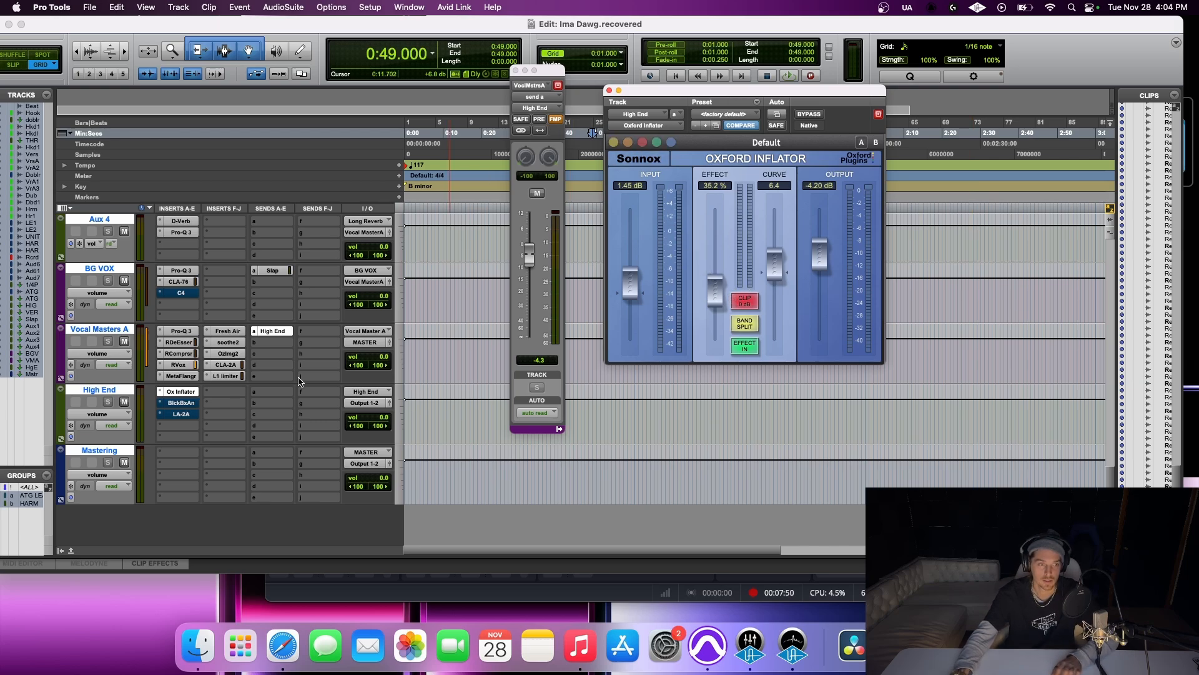
- Bypass the Oxford Inflator, open the Black Box HG-2 in active state, and move its window fully into view
super+click(178, 393)
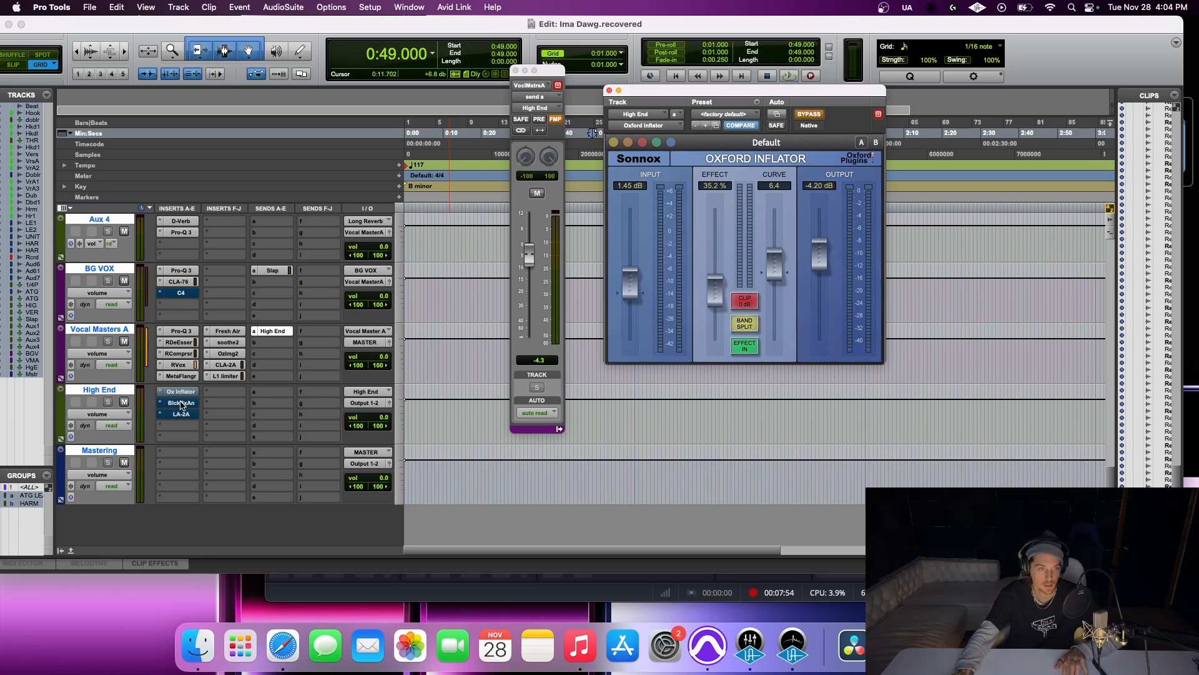
click(181, 403)
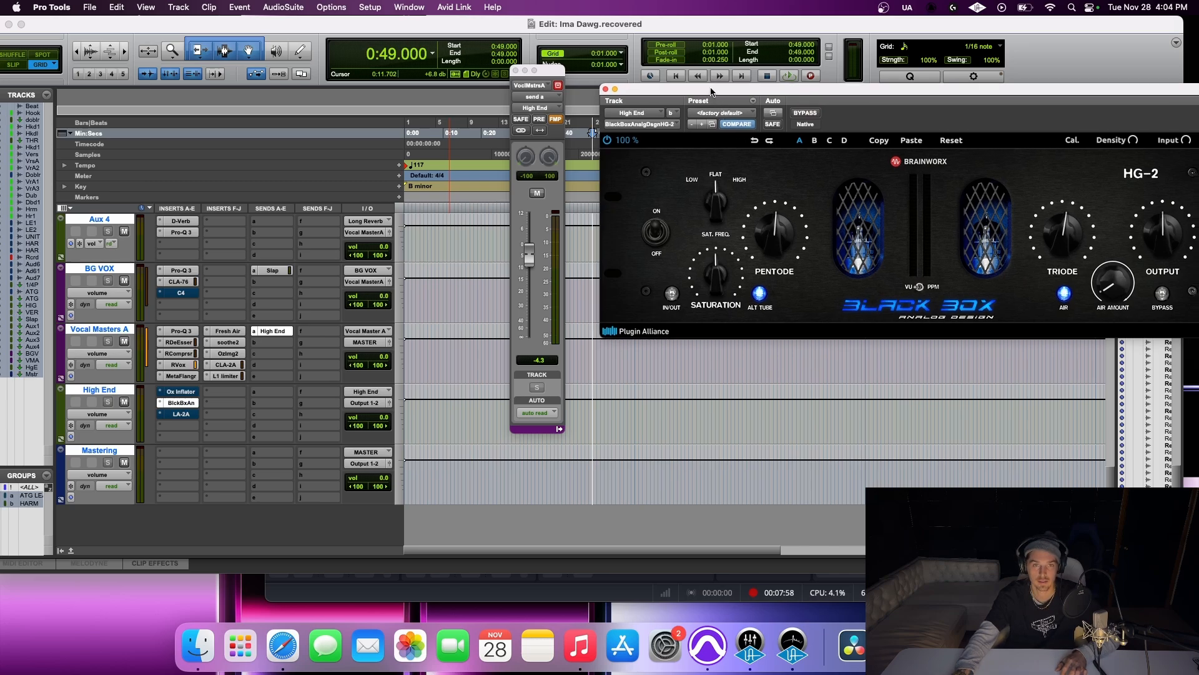
drag(715, 92, 361, 76)
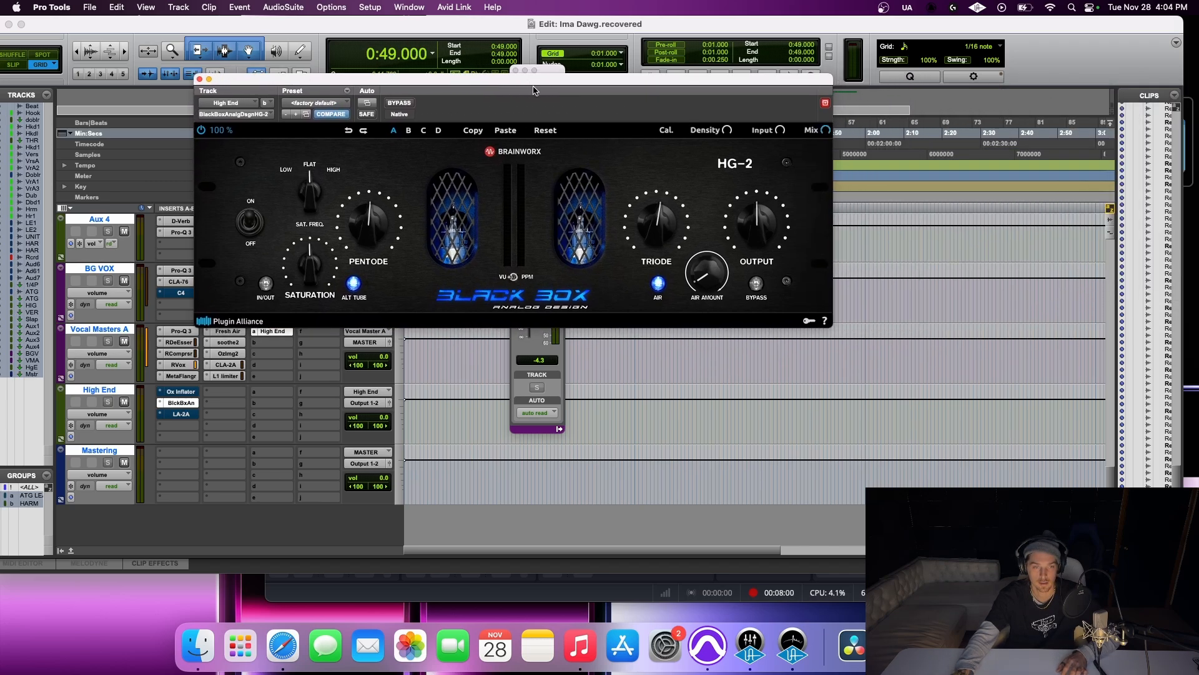
- Play the song and compare the vocals with the Black Box HG-2 bypassed and active
click(400, 104)
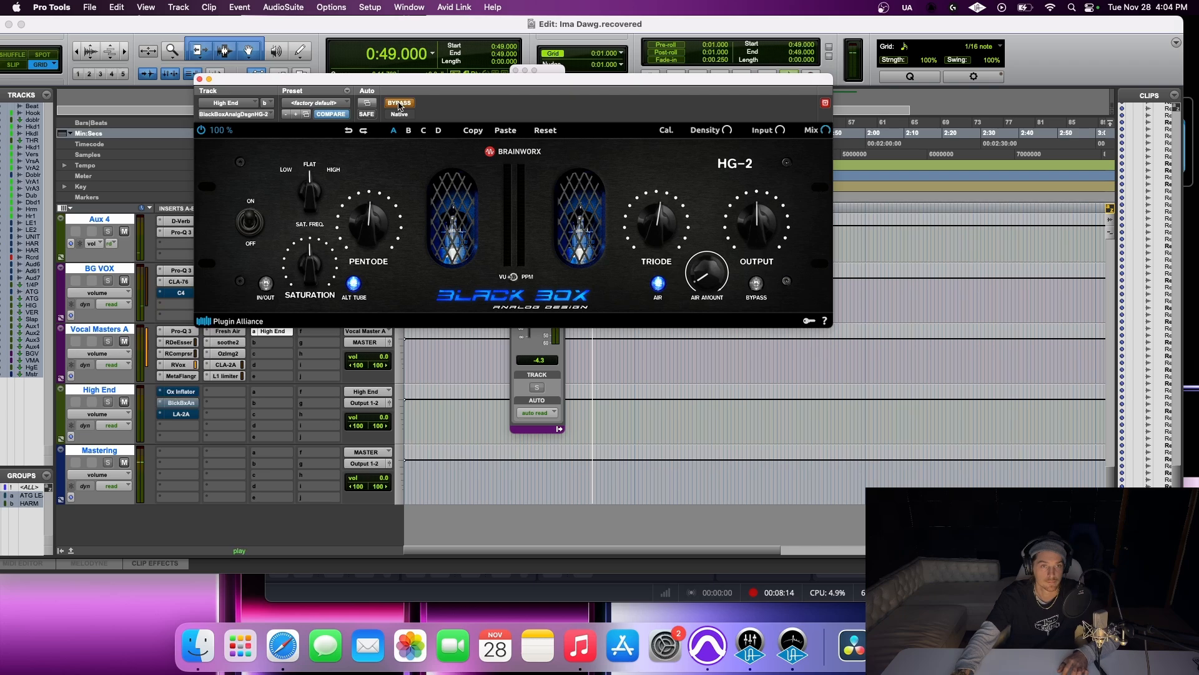
key(space)
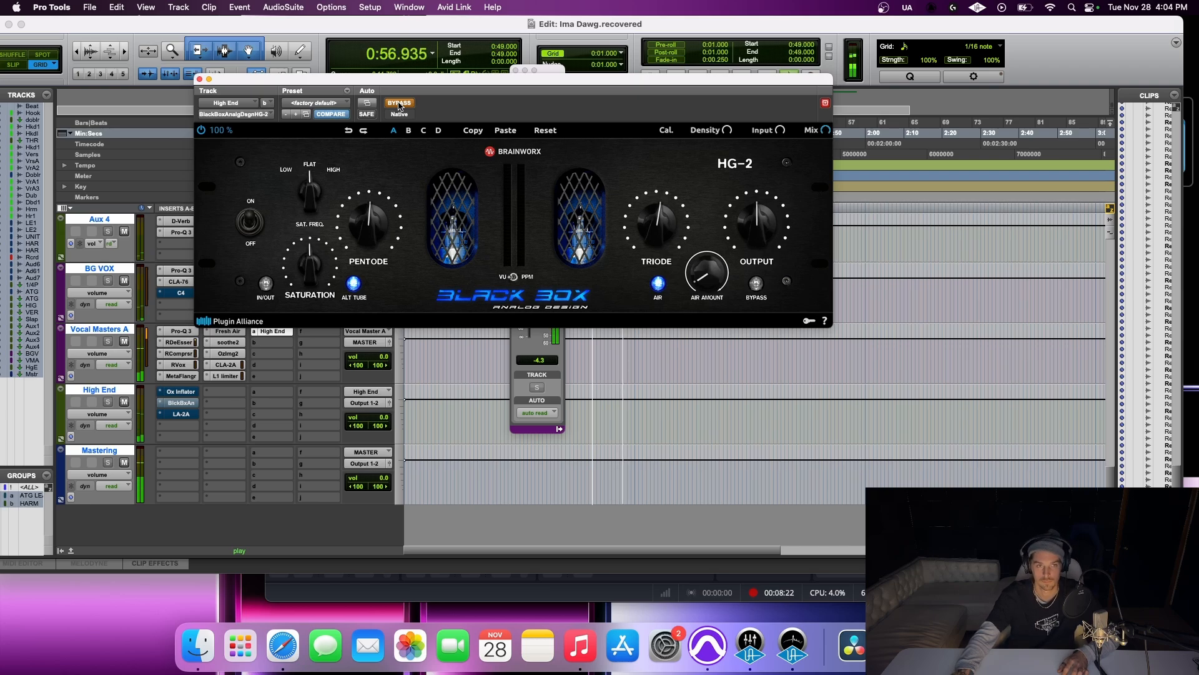
key(space)
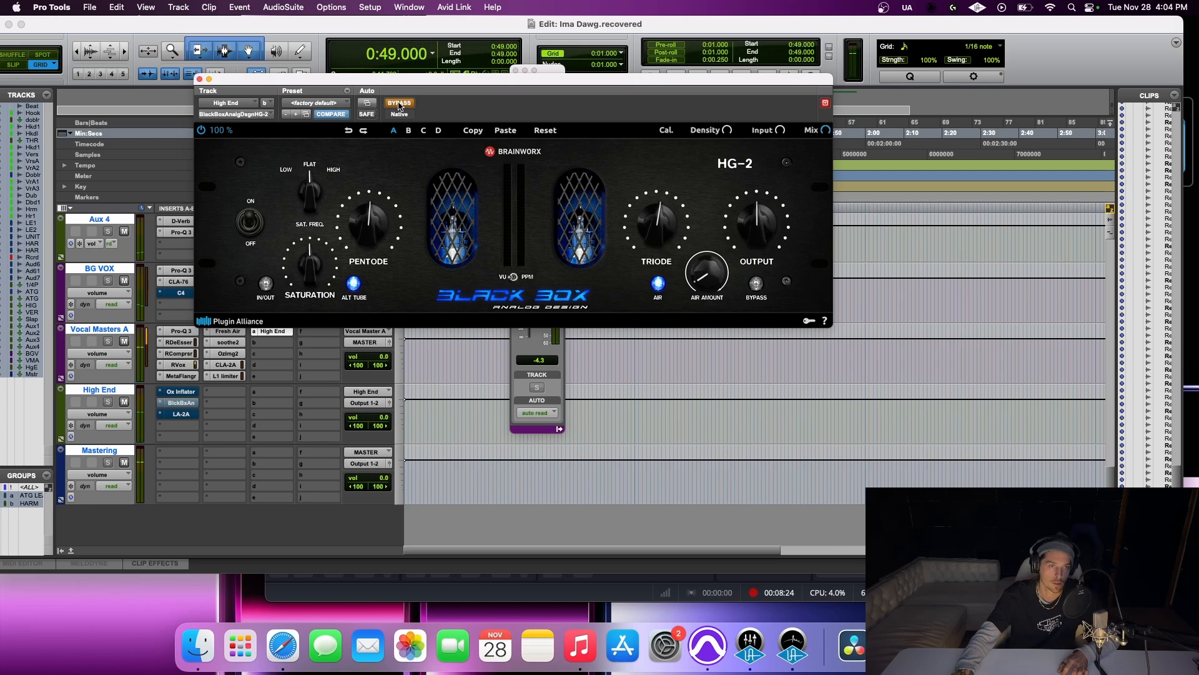
click(399, 104)
key(space)
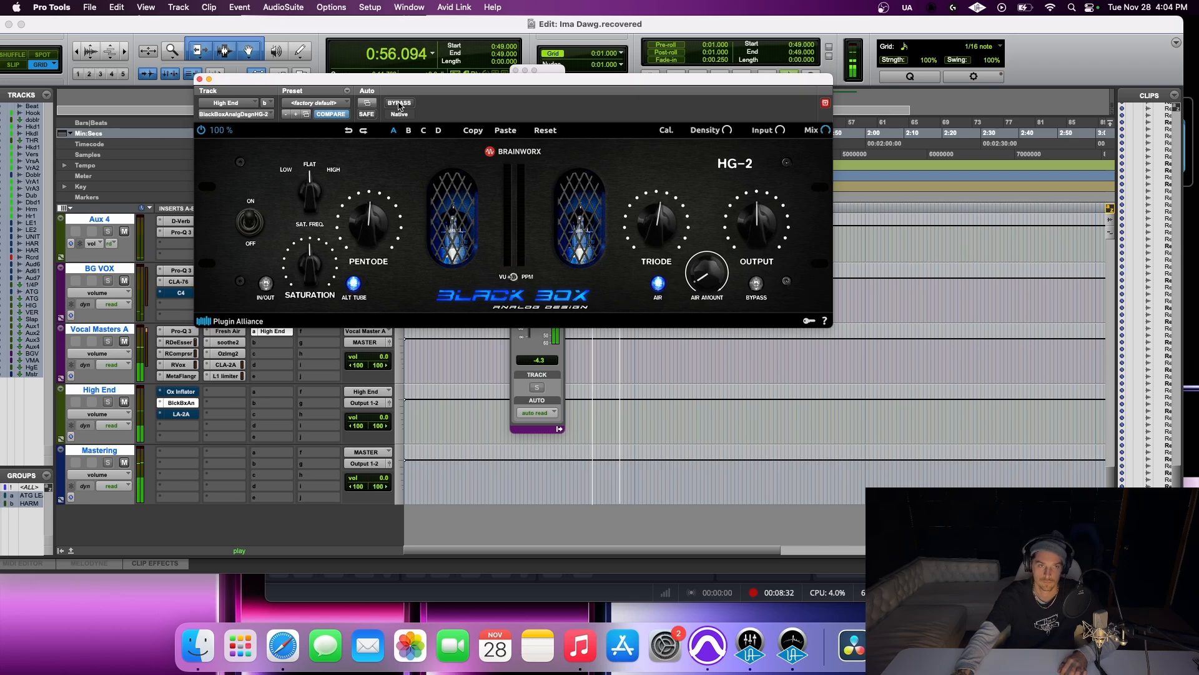
click(399, 105)
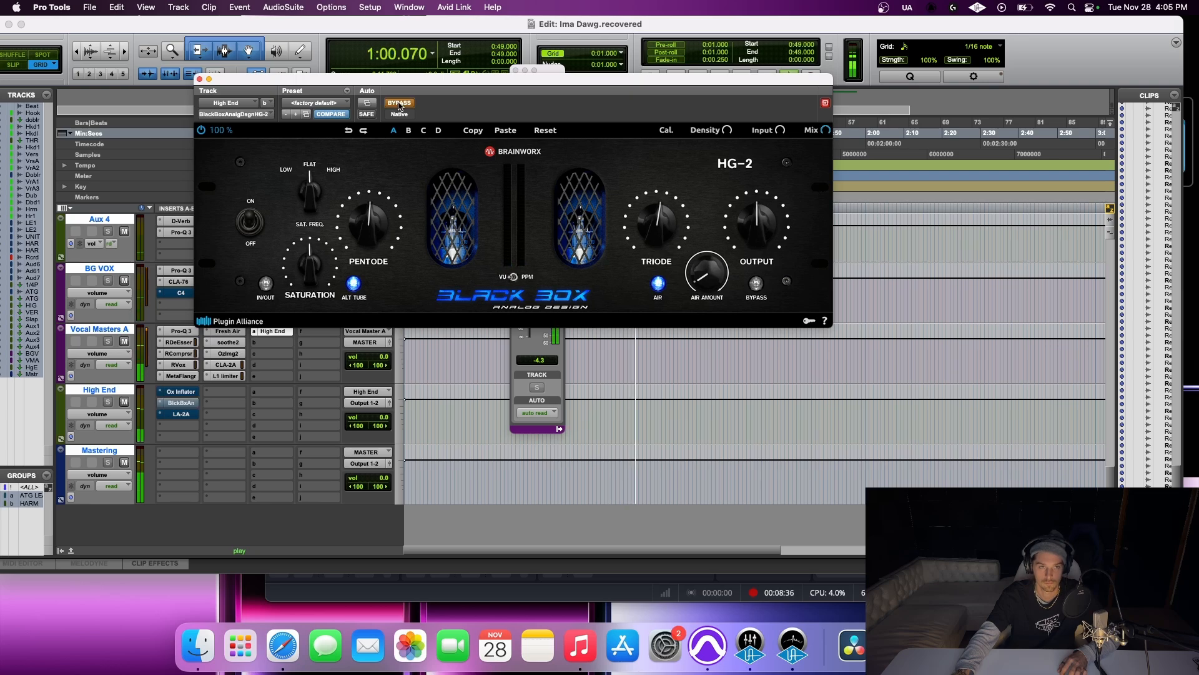
click(398, 105)
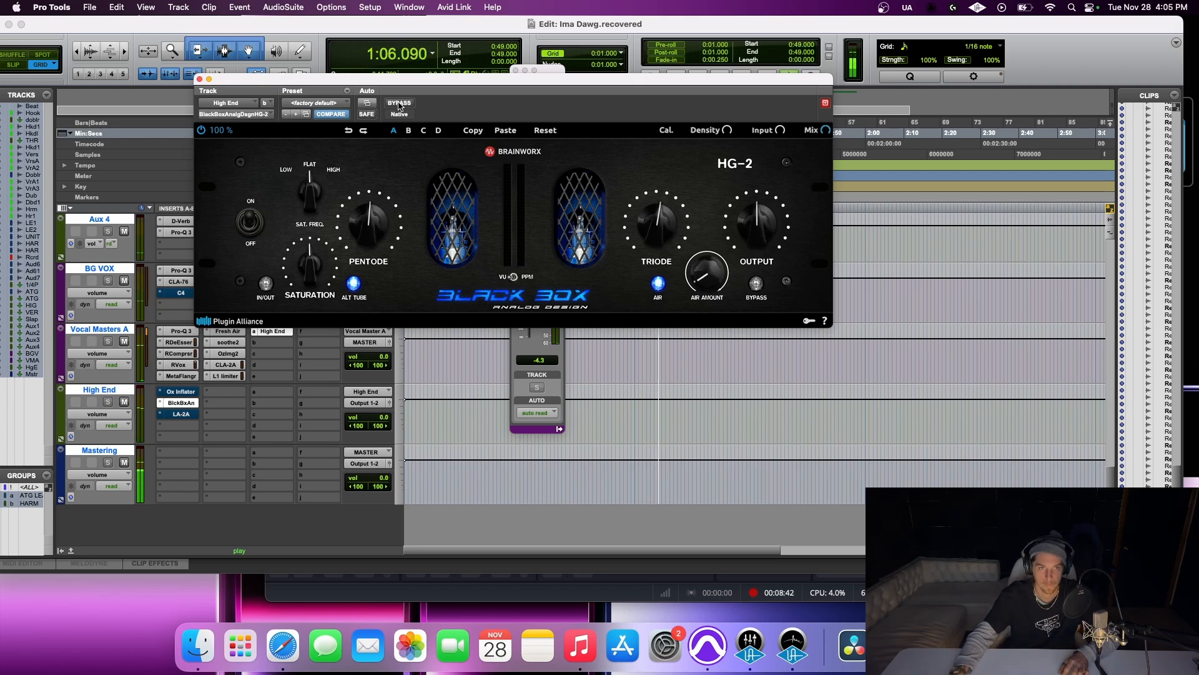
- Reactivate the bypassed High End plug-ins, then play the song with the LA-2A open and Vocal Masters A's High End send at 0.0 dB
key(space)
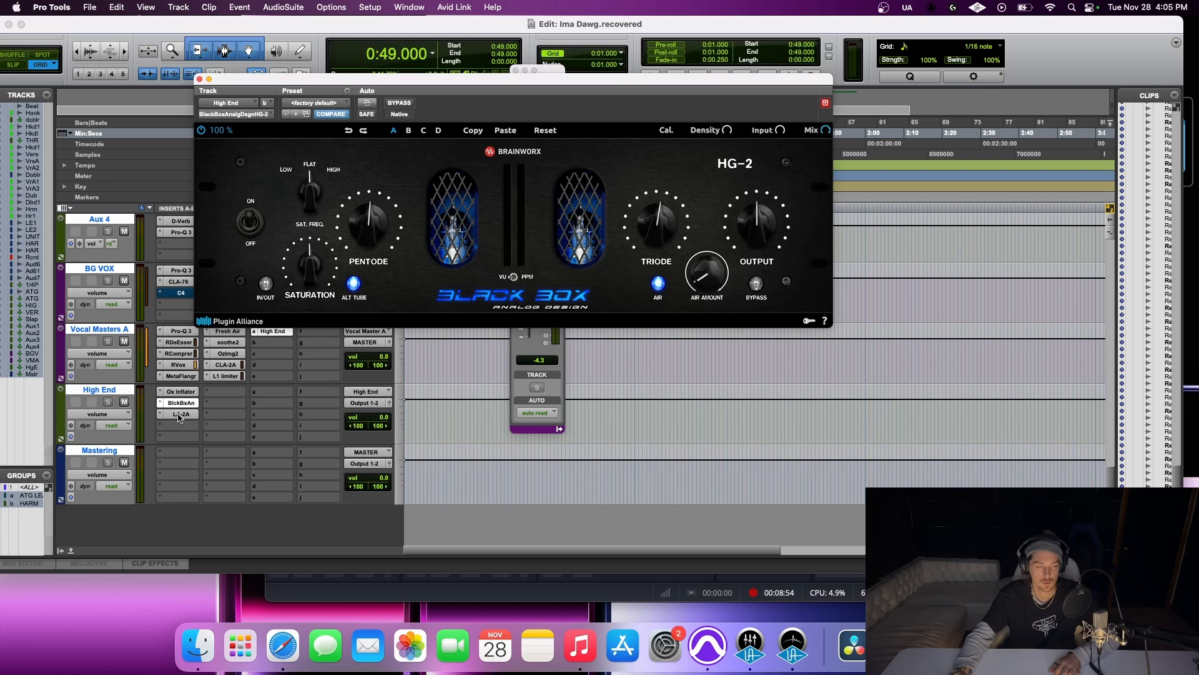
click(179, 414)
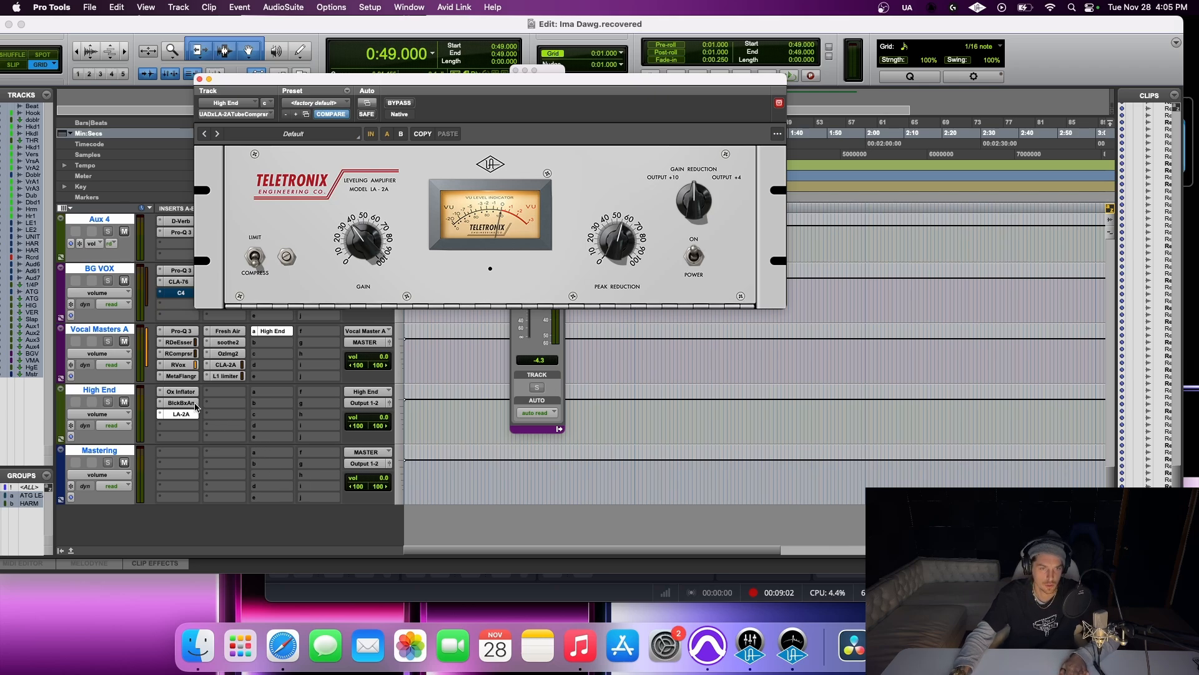
click(549, 325)
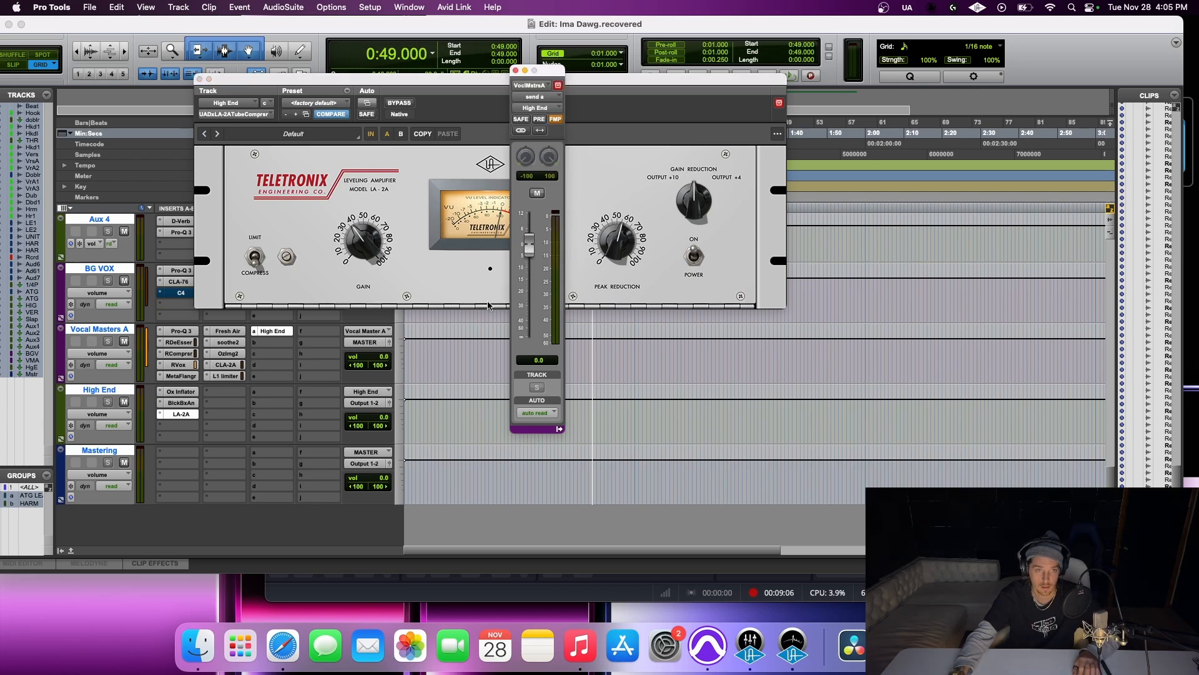
click(379, 80)
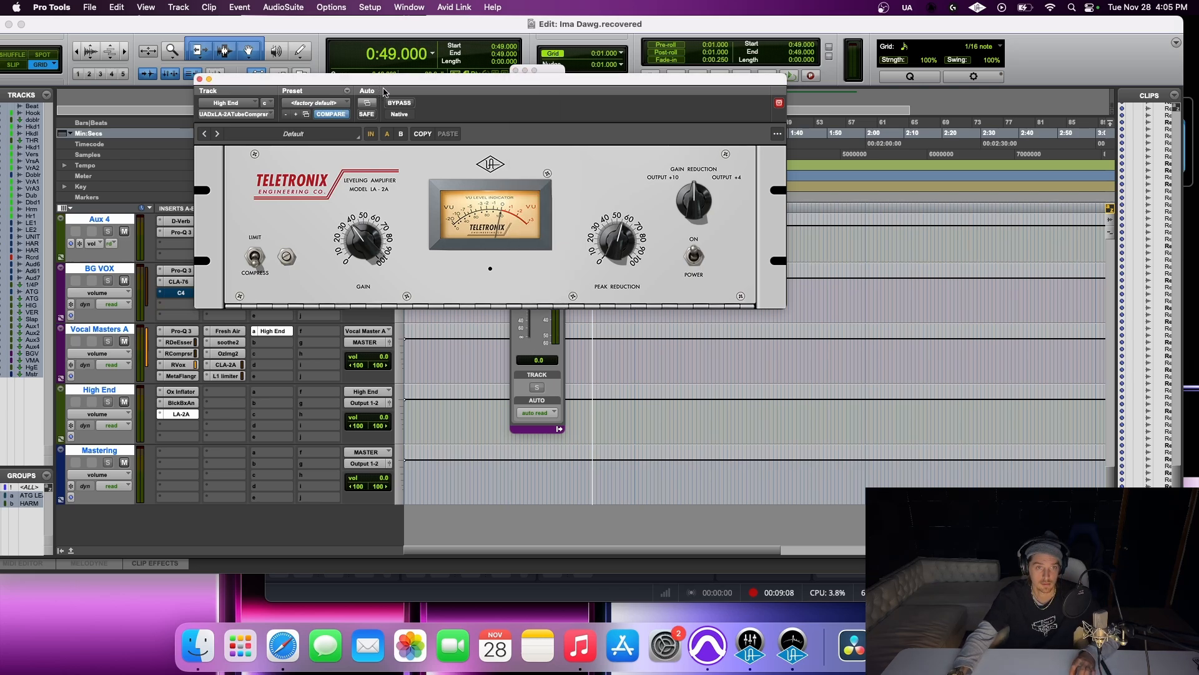
key(space)
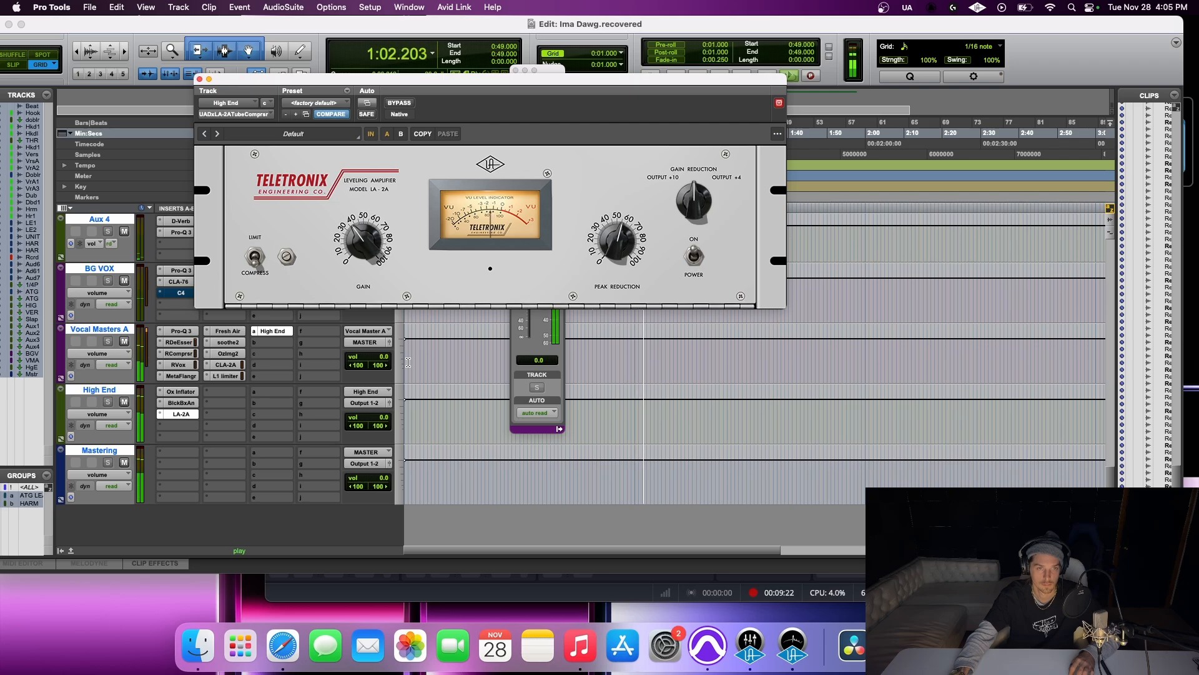
key(space)
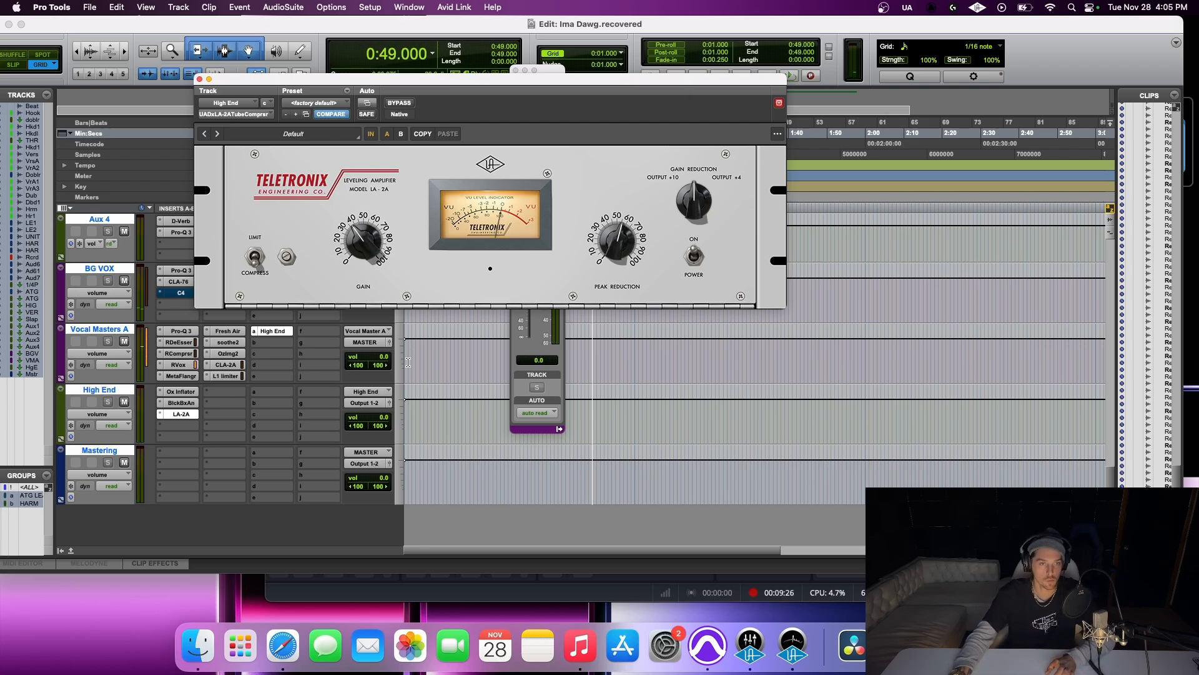
- Lower Vocal Masters A's High End send to minus infinity and play the song without the parallel signal
drag(359, 82, 740, 75)
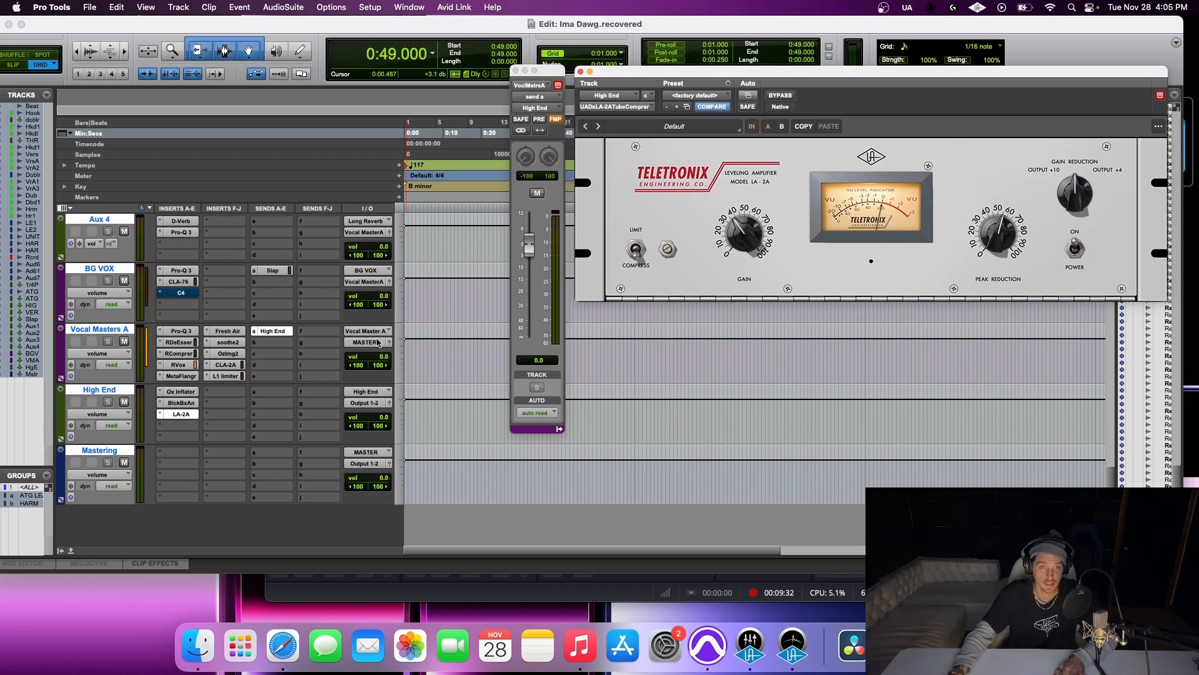
drag(525, 241, 564, 412)
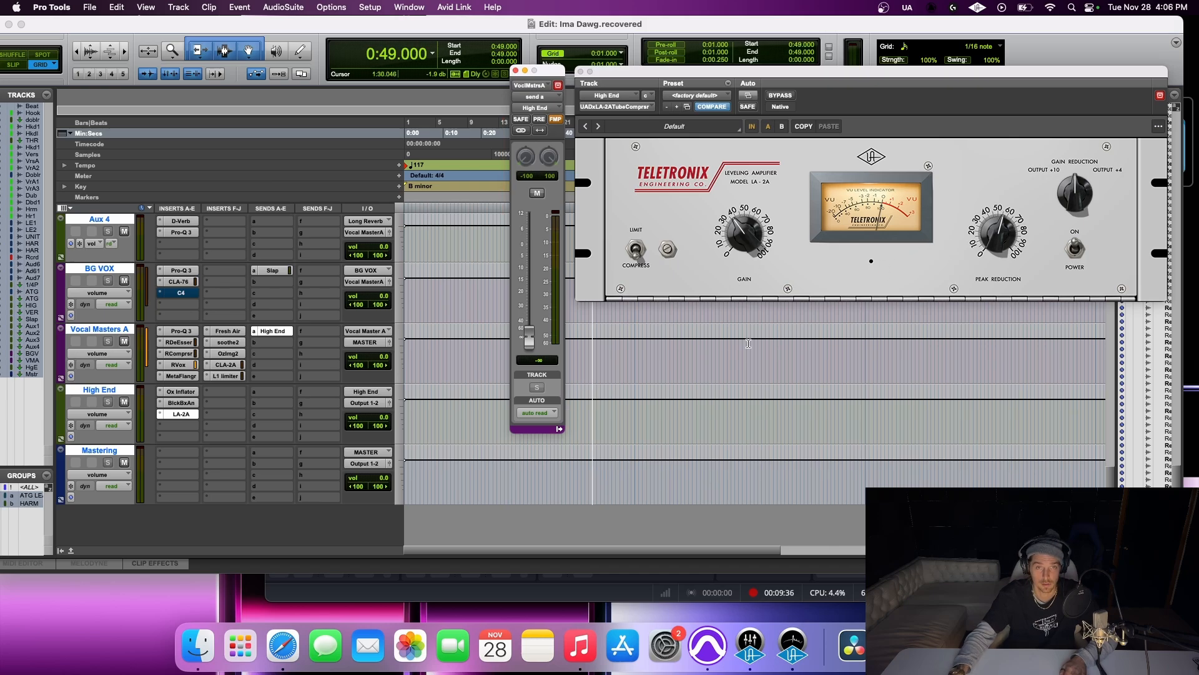
key(space)
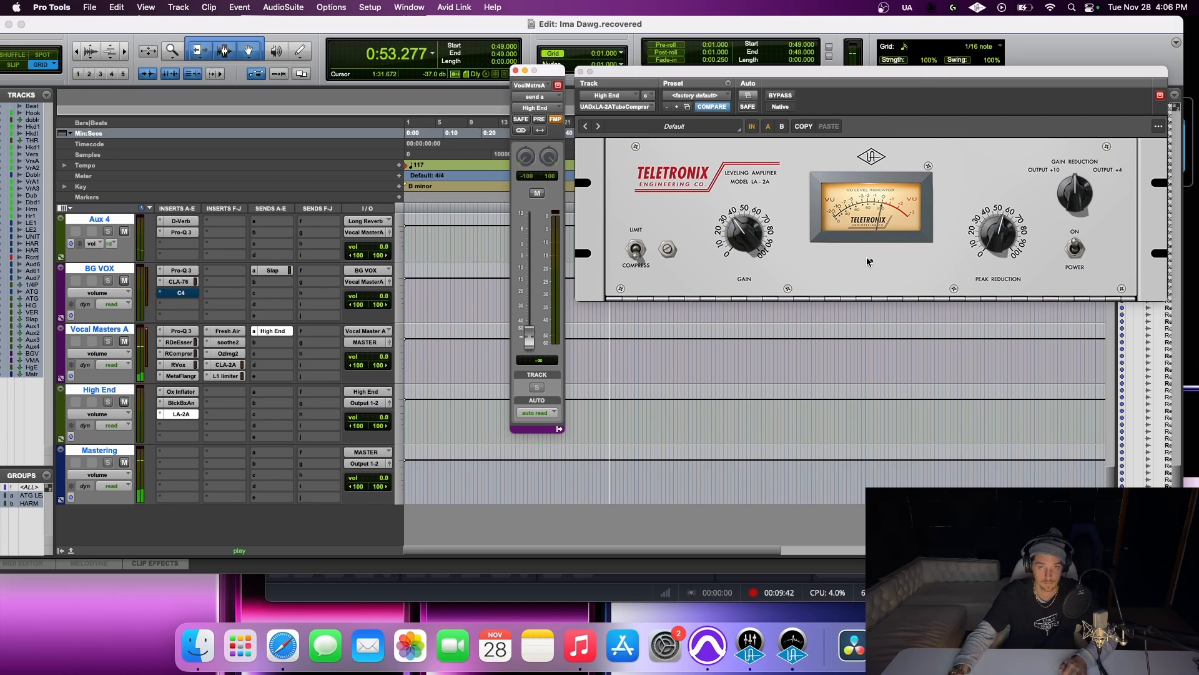
key(space)
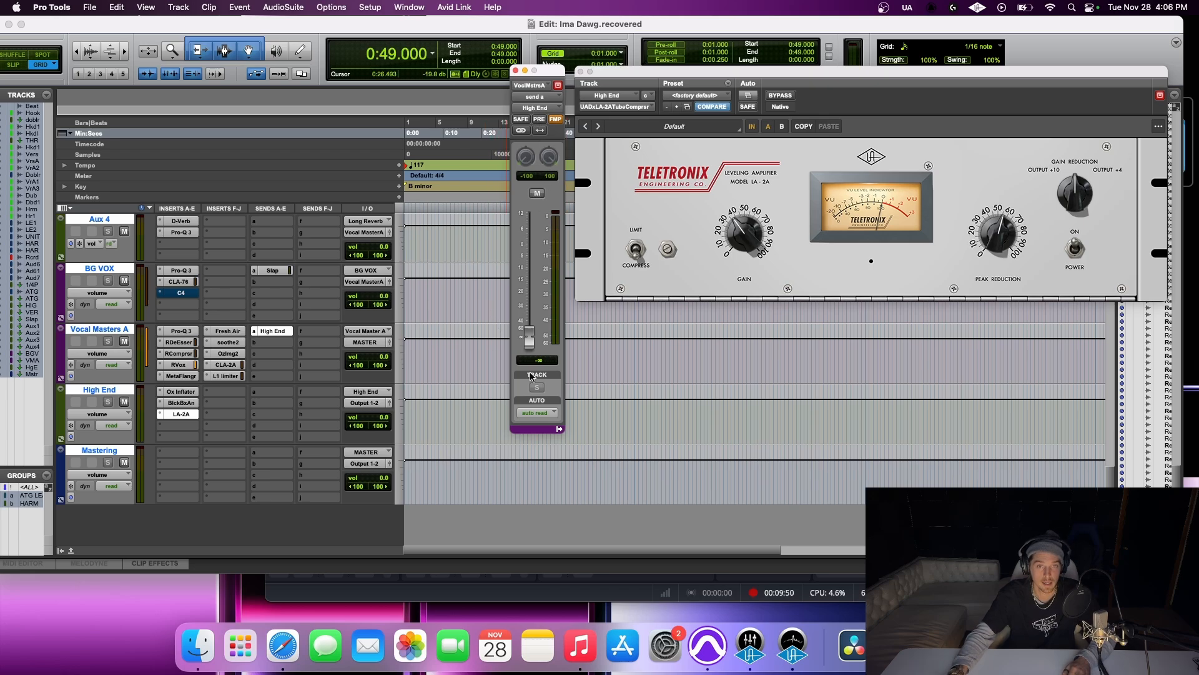
- Close the LA-2A and raise Vocal Masters A's High End send to about -17.9 dB during playback
click(581, 71)
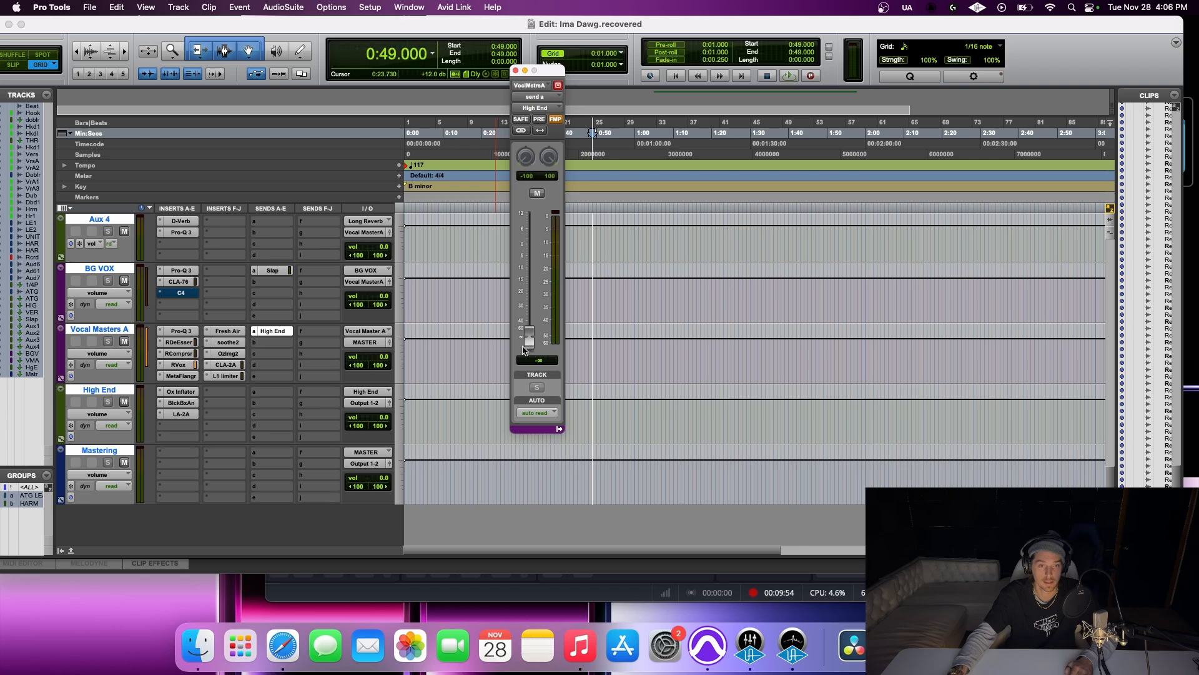
key(space)
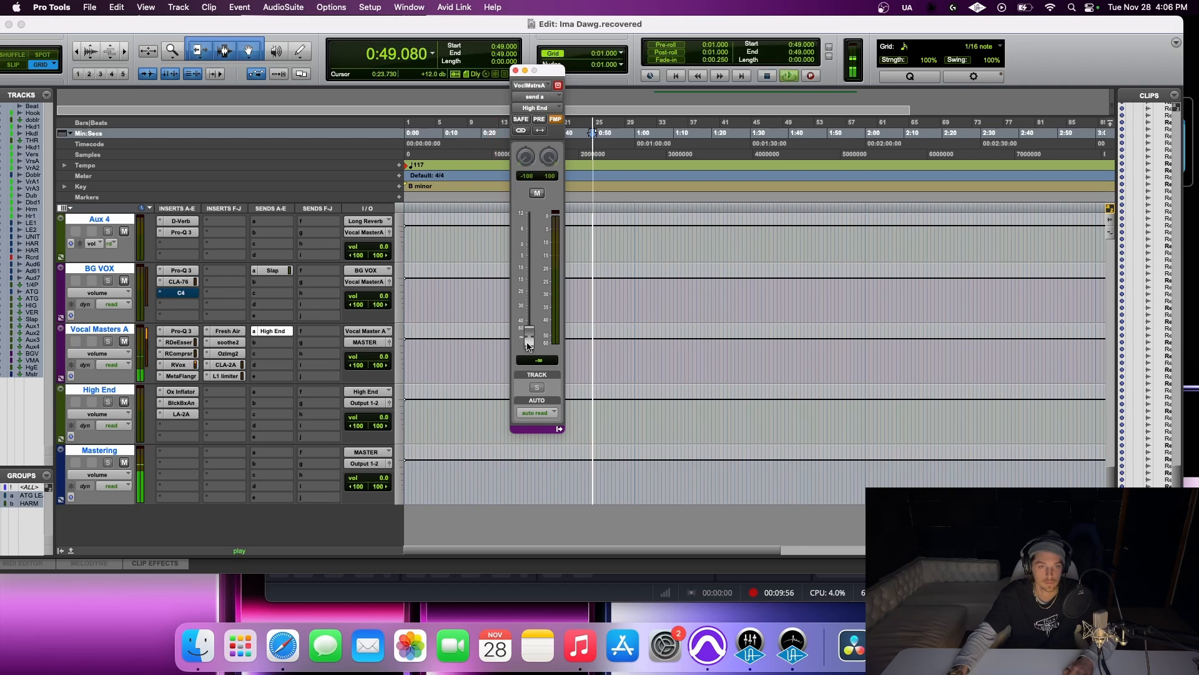
drag(528, 347, 538, 299)
key(space)
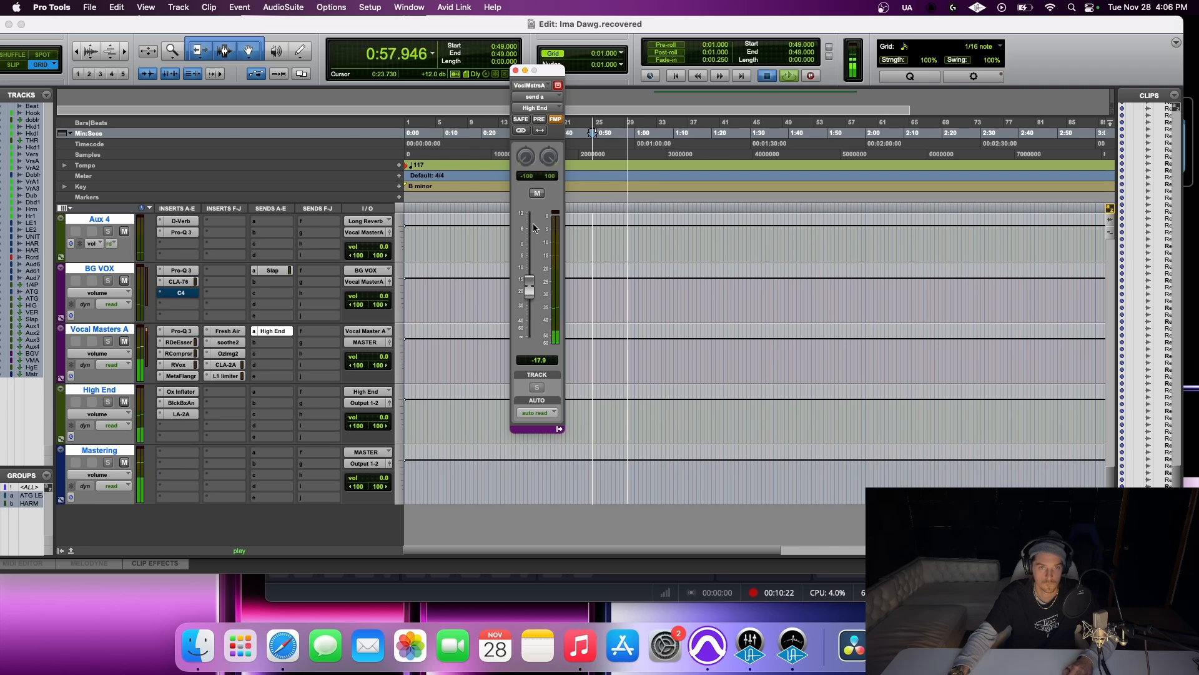
key(space)
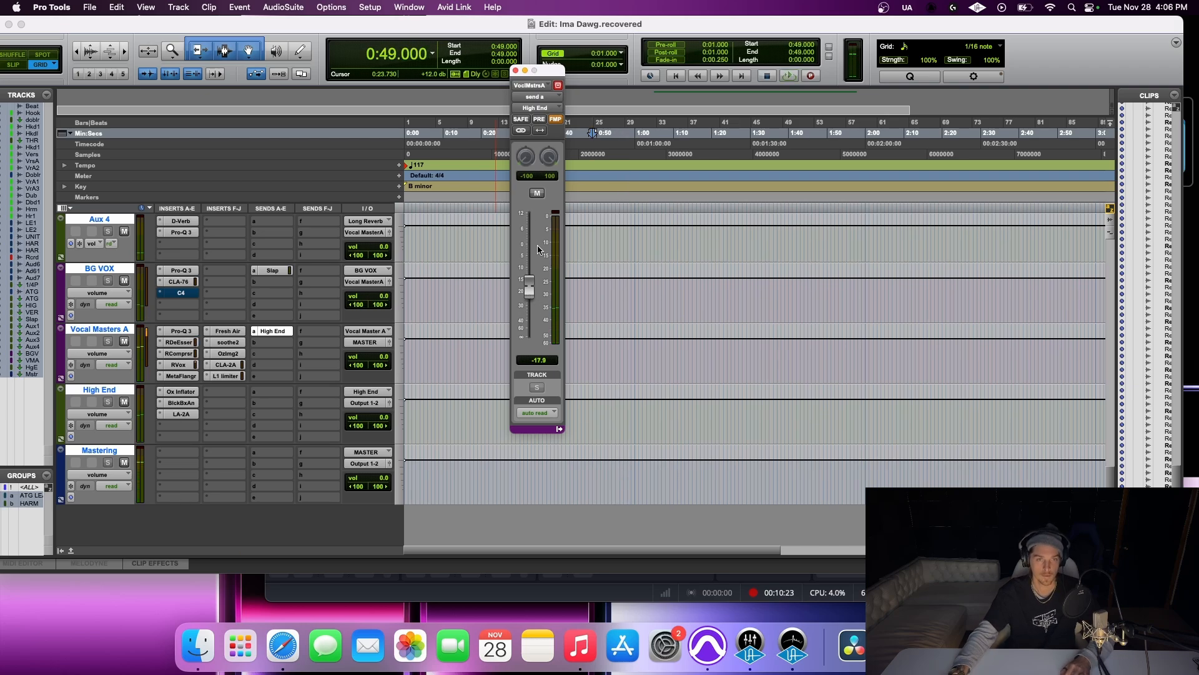
- Play the song and compare the vocals with the High End send muted and unmuted
key(space)
click(537, 194)
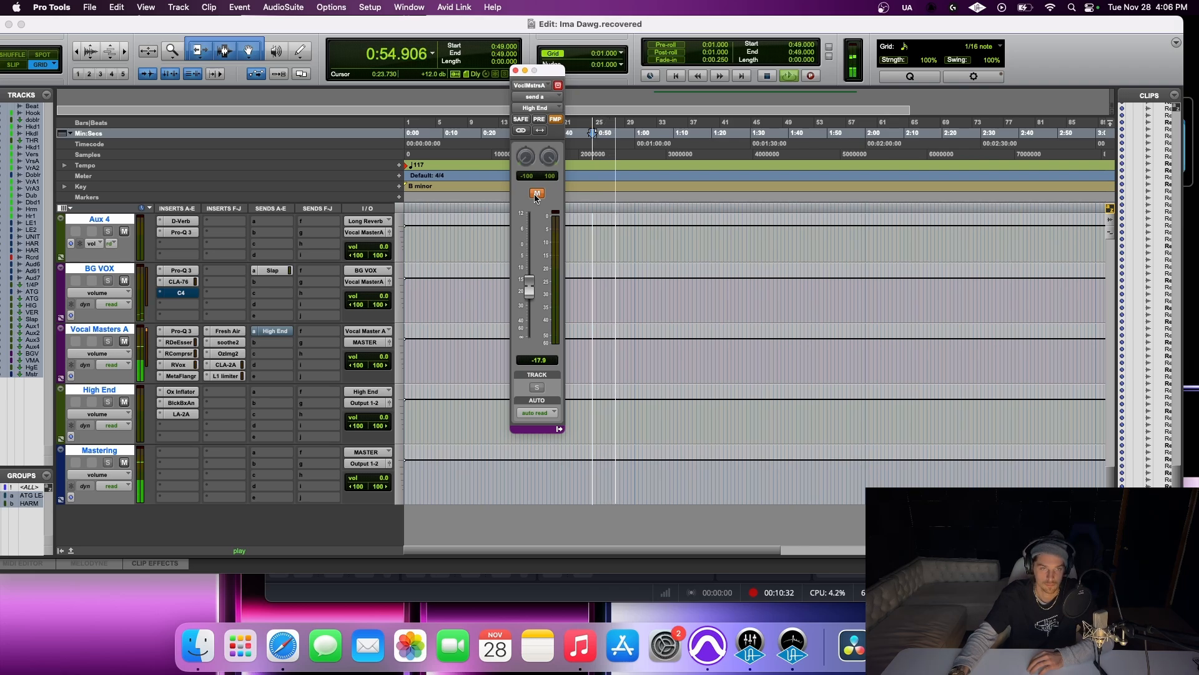
click(536, 196)
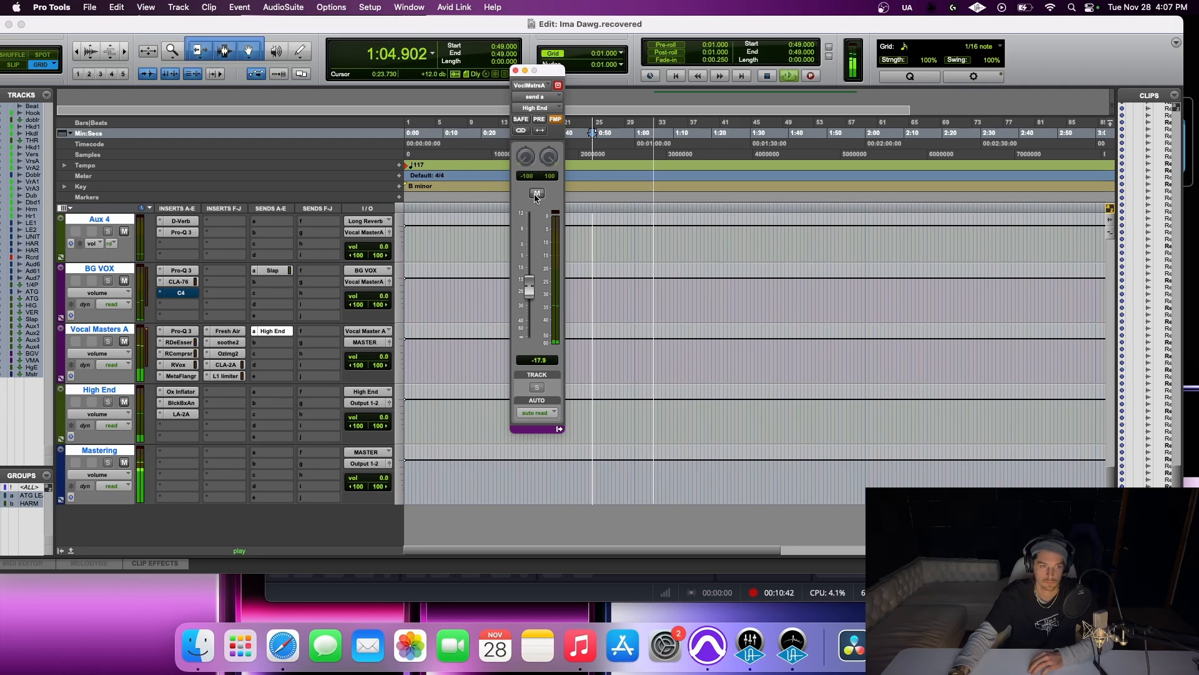
key(space)
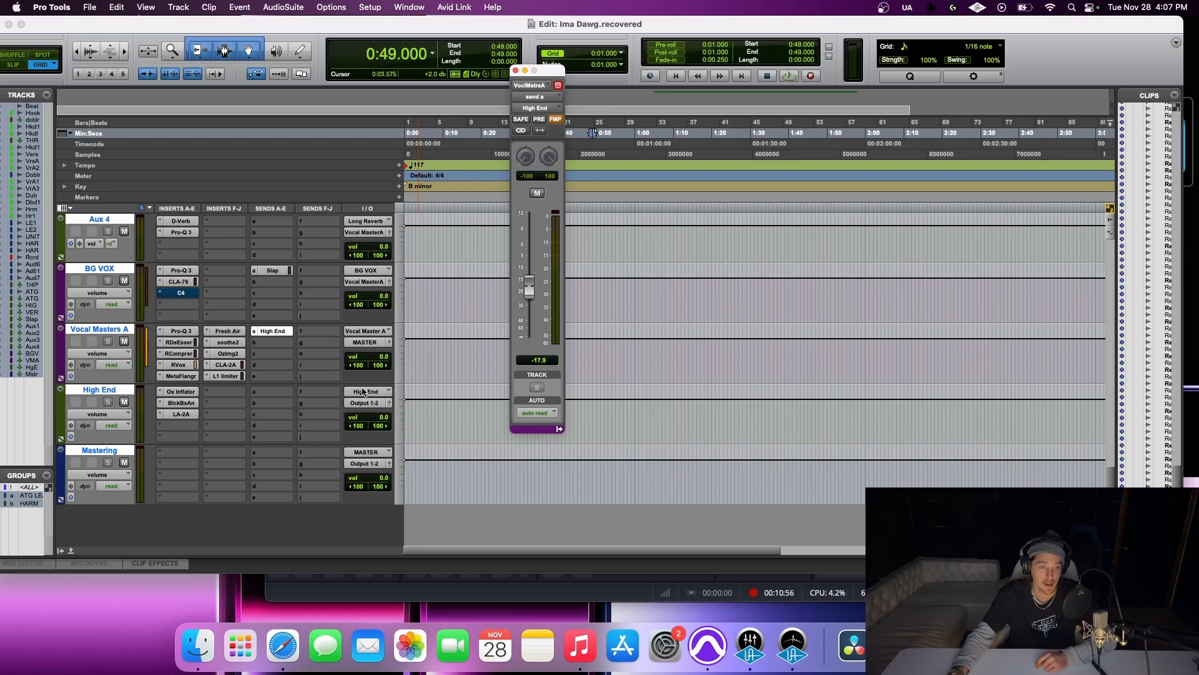
click(277, 335)
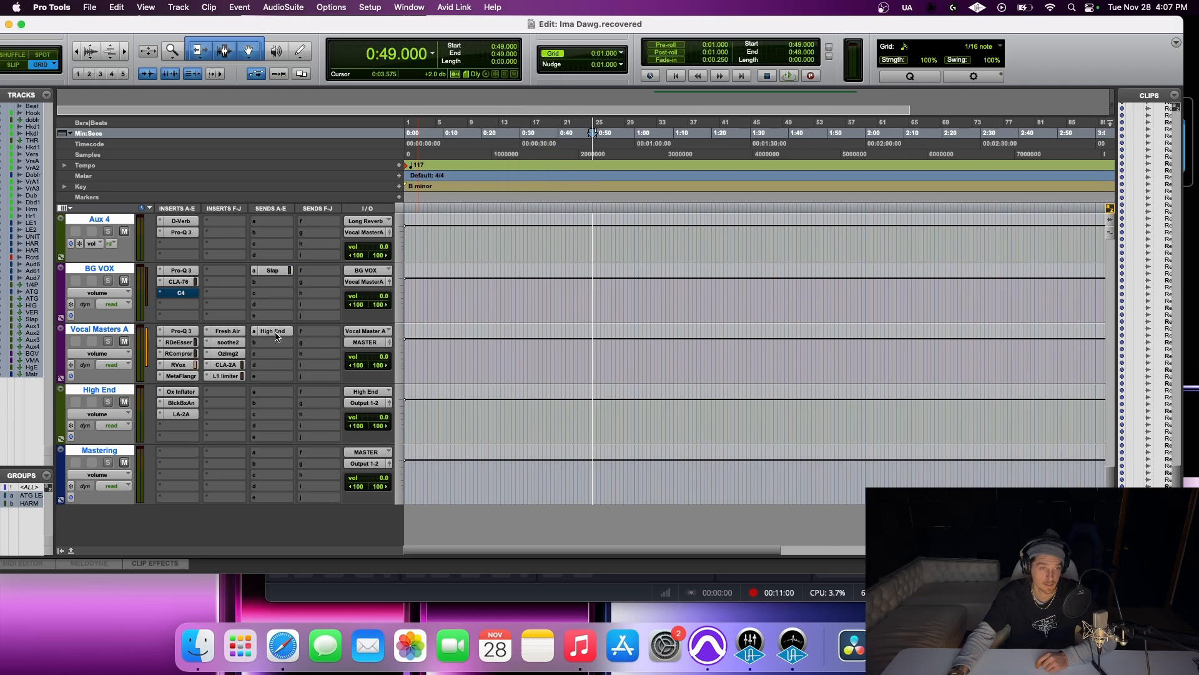
click(276, 338)
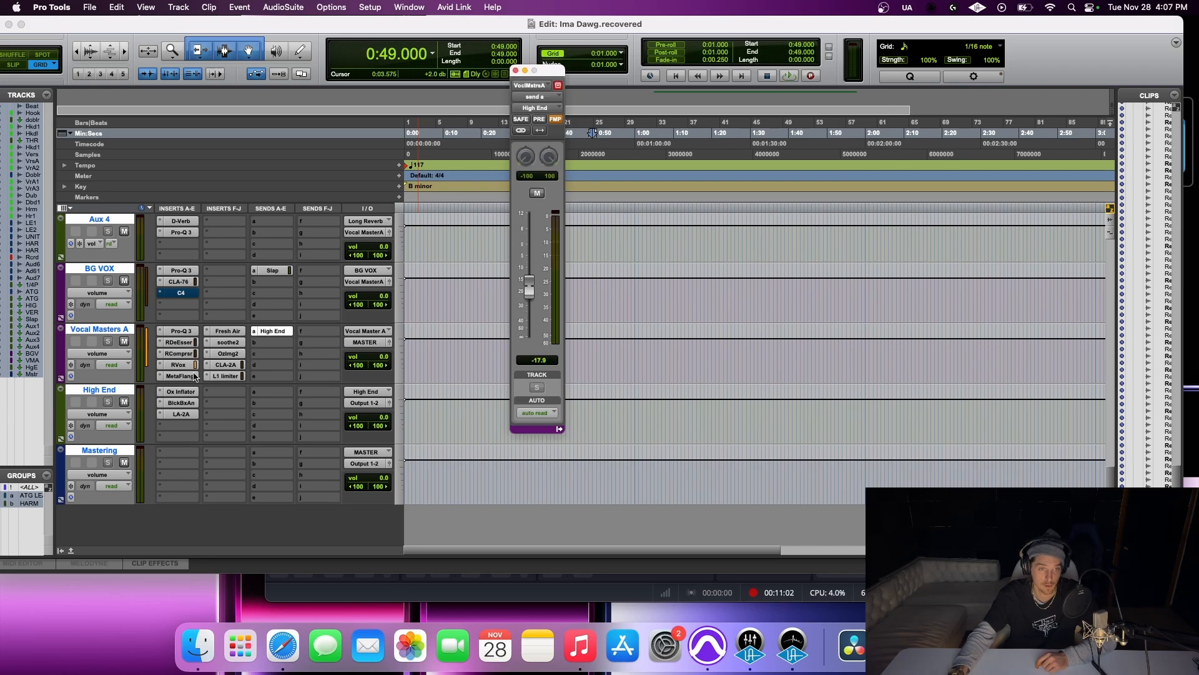